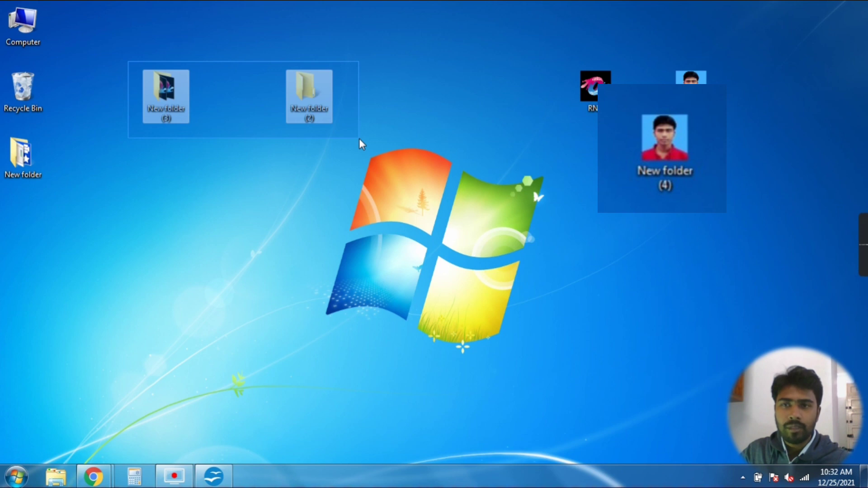
pyautogui.moveTo(359, 139); pyautogui.dragTo(359, 138)
pyautogui.click(289, 88)
pyautogui.click(271, 103)
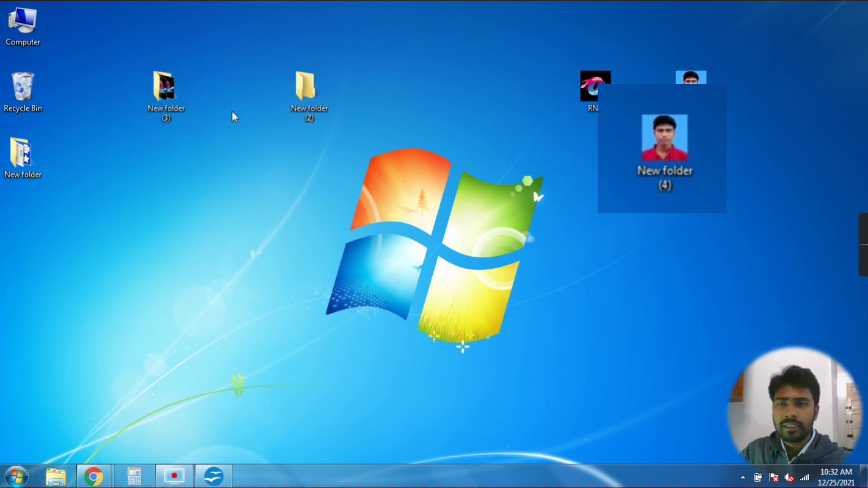
# Create a new folder on the desktop, keeping its default name.
pyautogui.rightClick(263, 180)
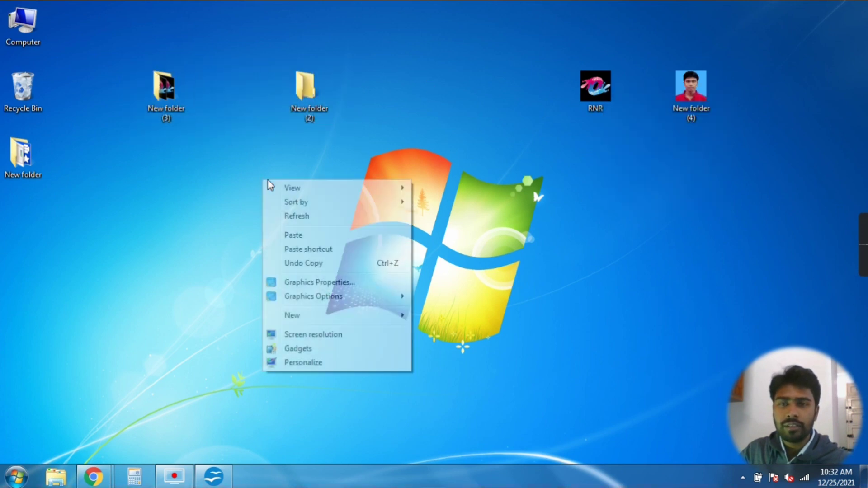
pyautogui.moveTo(333, 319)
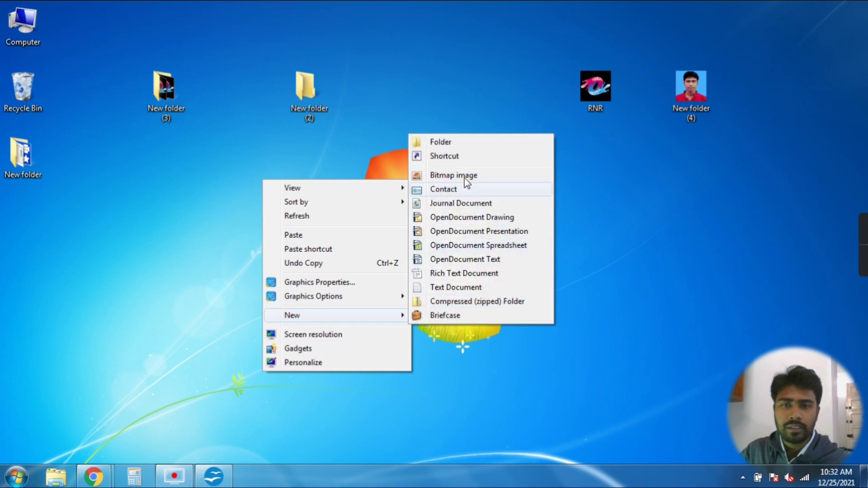
pyautogui.click(452, 142)
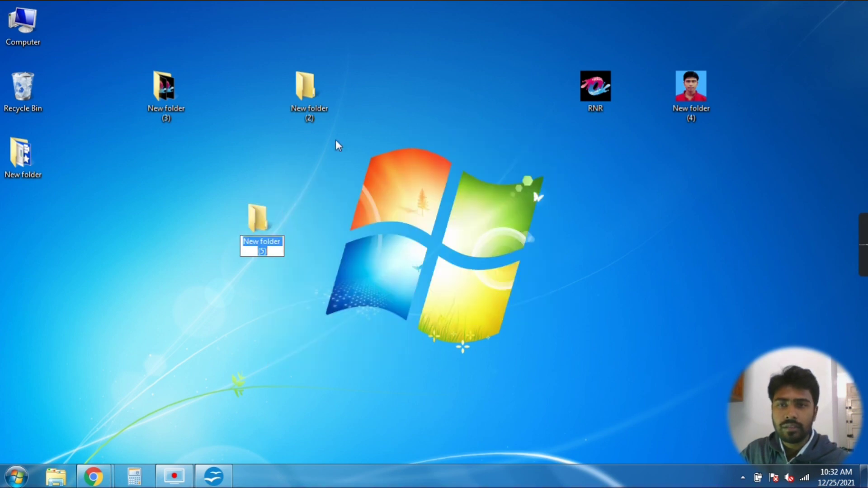
# View the contents of the RNR folder and New folder (4) on the desktop, closing each window.
pyautogui.moveTo(573, 47); pyautogui.dragTo(762, 159)
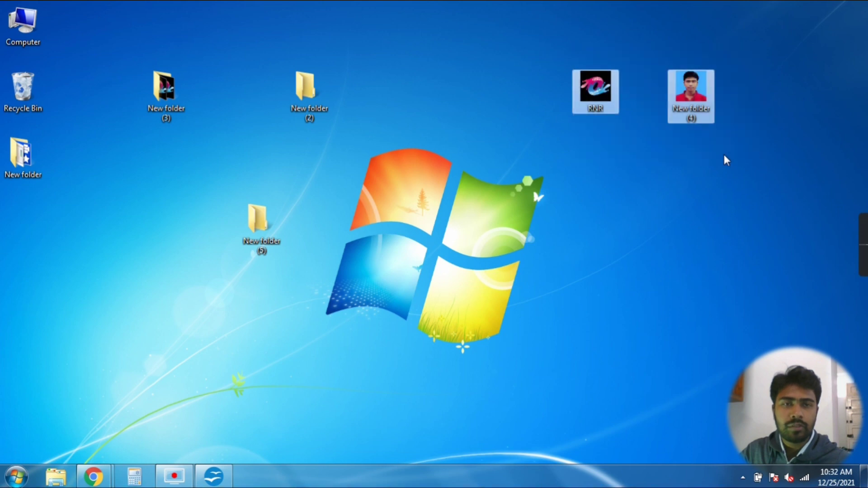
pyautogui.click(659, 140)
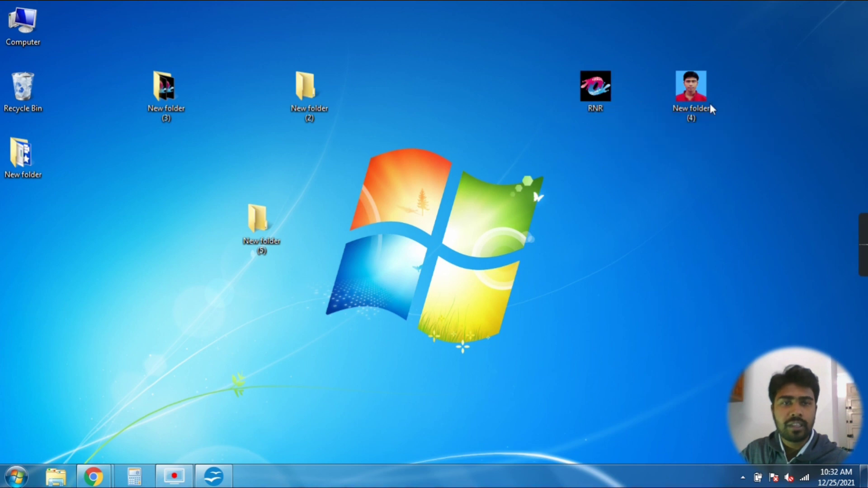
pyautogui.click(605, 97)
pyautogui.doubleClick(605, 98)
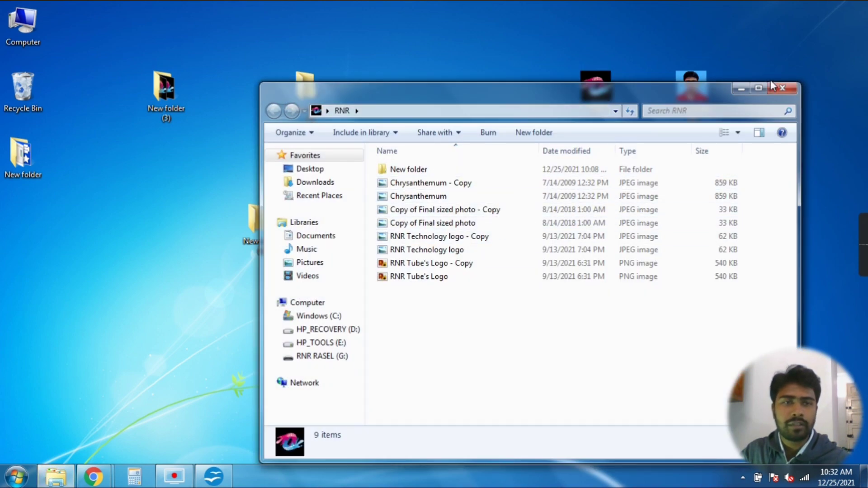
pyautogui.click(781, 88)
pyautogui.doubleClick(707, 94)
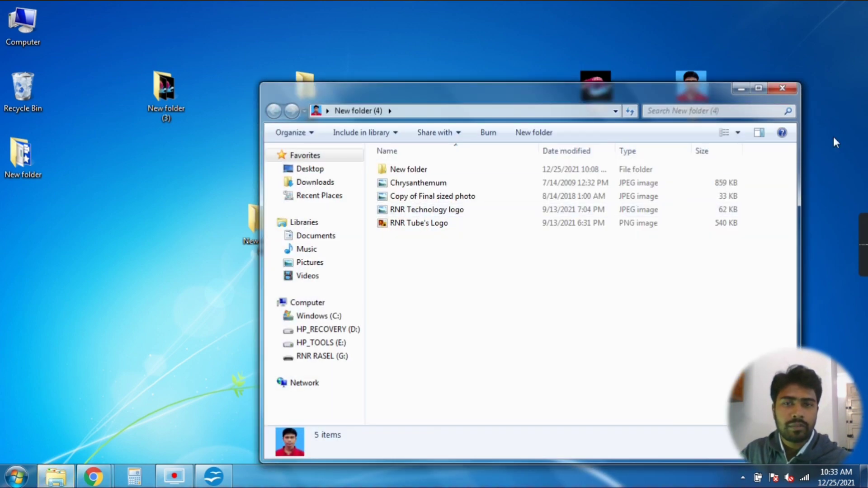
pyautogui.click(783, 89)
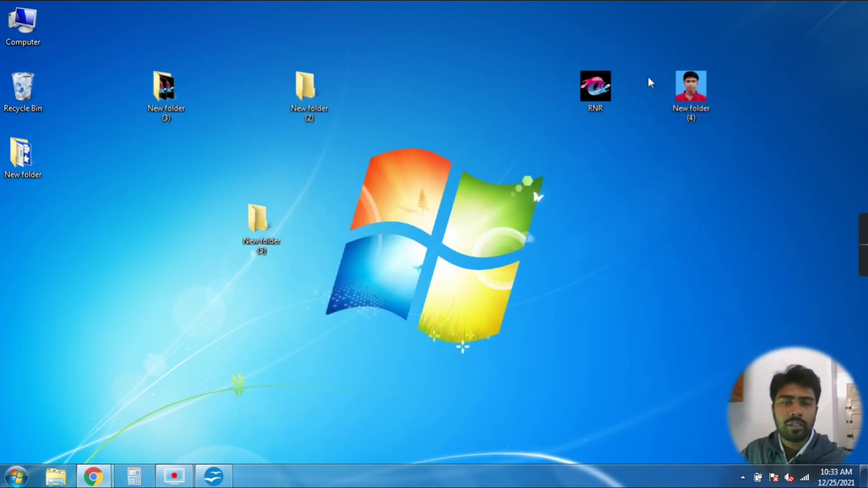
pyautogui.moveTo(568, 55); pyautogui.dragTo(729, 138)
pyautogui.click(717, 135)
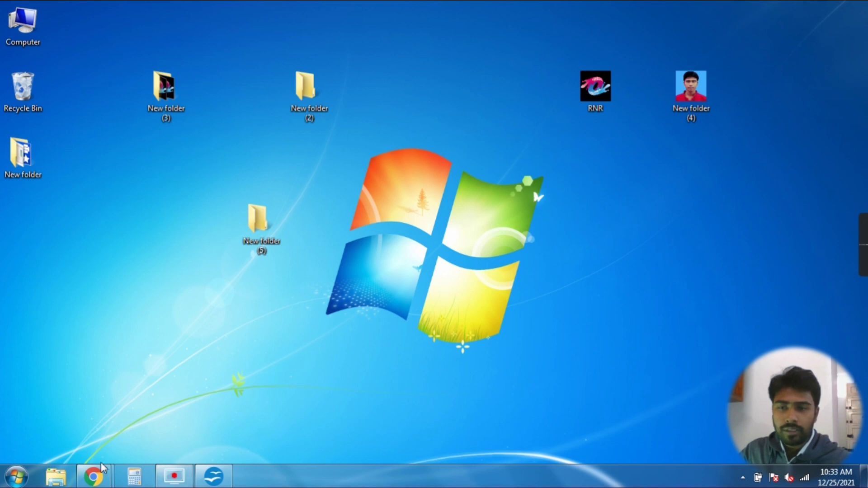
pyautogui.moveTo(103, 470)
pyautogui.click(174, 424)
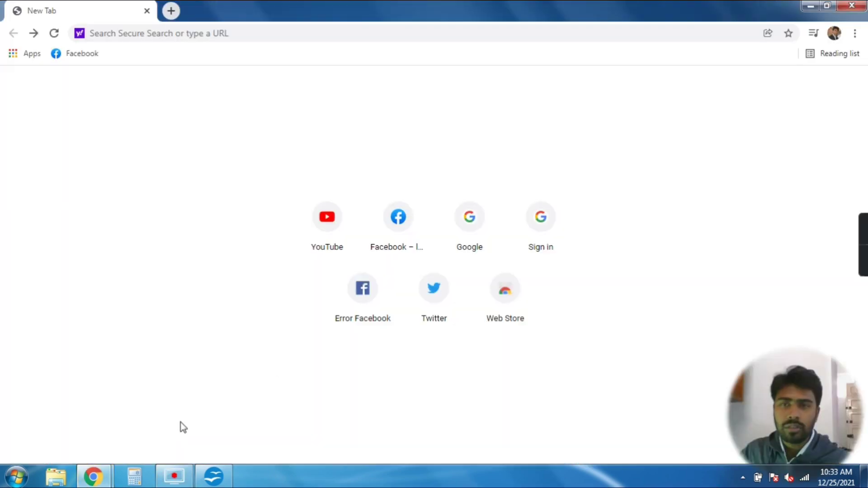
pyautogui.click(250, 35)
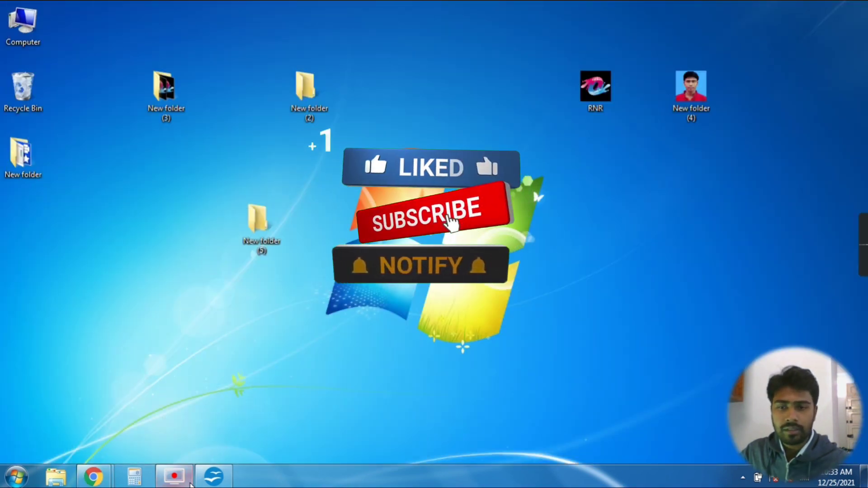
# Show the web address in the OpenOffice Writer document and view the YouTube video's description in Chrome.
pyautogui.click(217, 478)
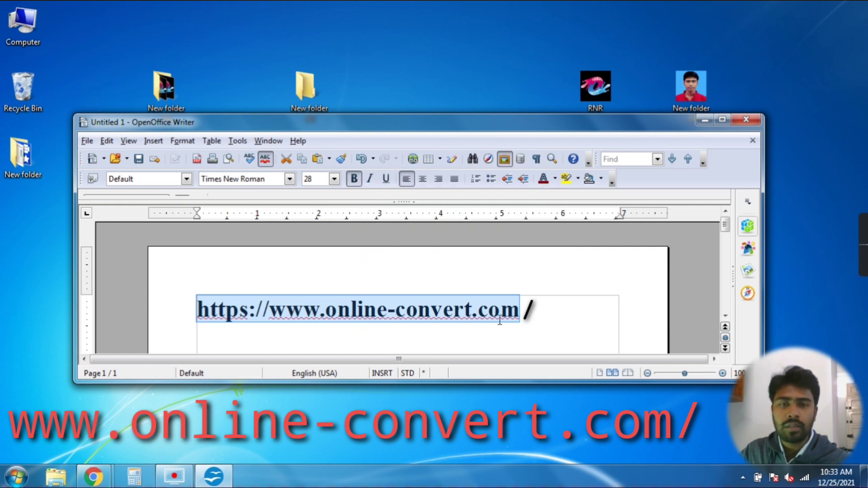
pyautogui.click(546, 317)
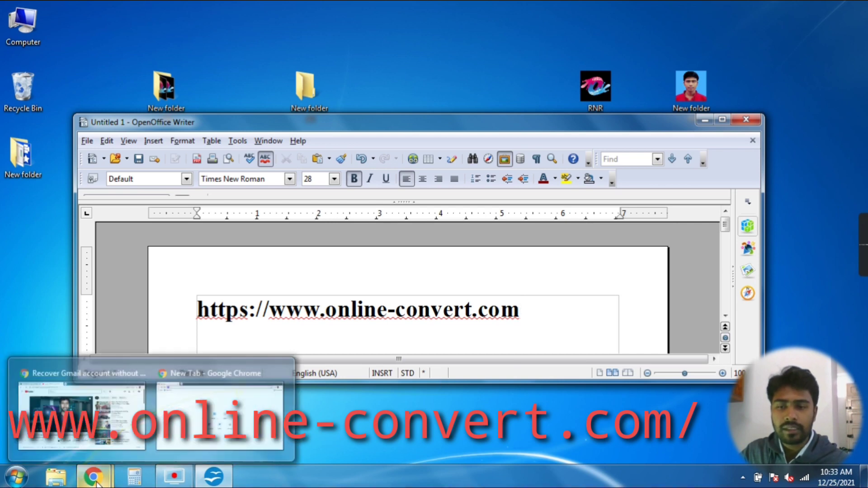
pyautogui.hotkey('alt', 'Tab')
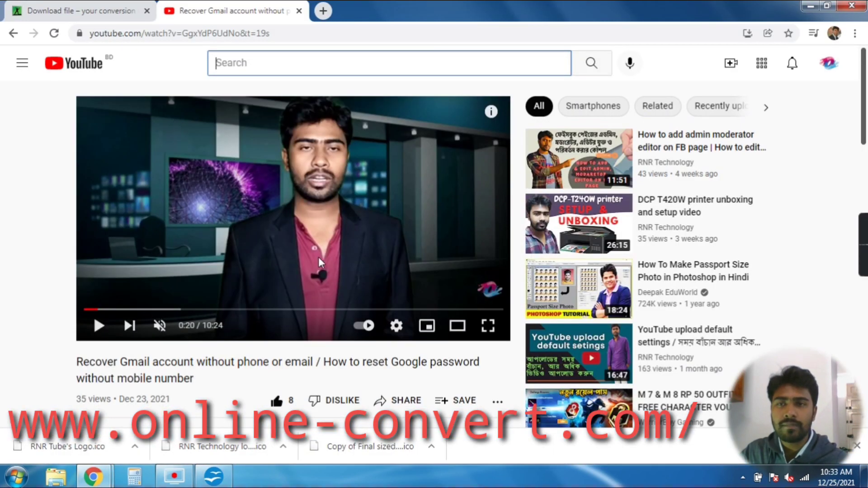
pyautogui.scroll(-3, 209, 295)
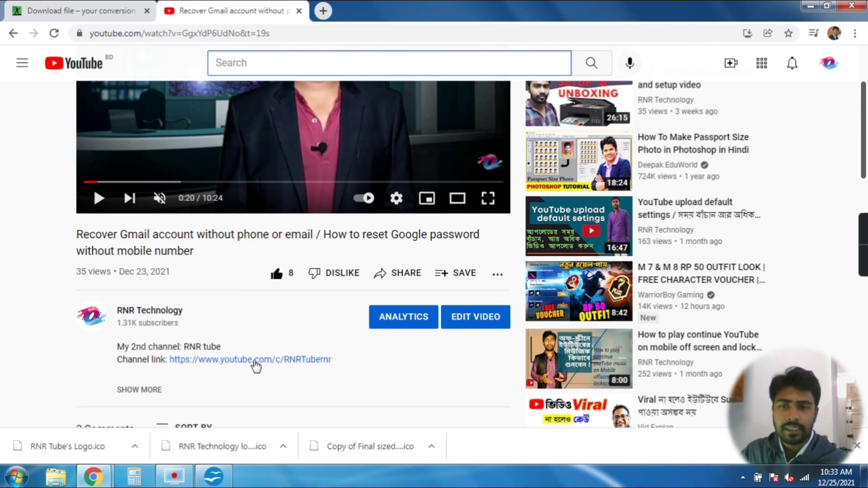
pyautogui.click(810, 7)
pyautogui.moveTo(530, 312); pyautogui.dragTo(194, 312)
pyautogui.rightClick(223, 314)
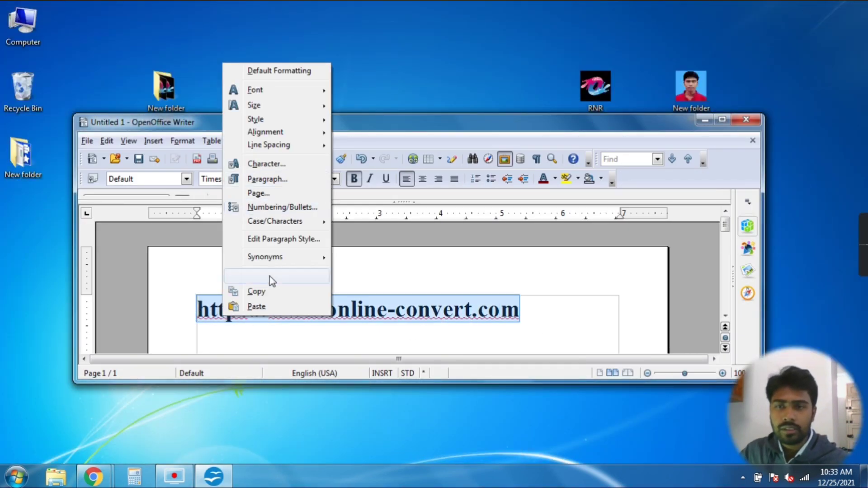
pyautogui.click(256, 291)
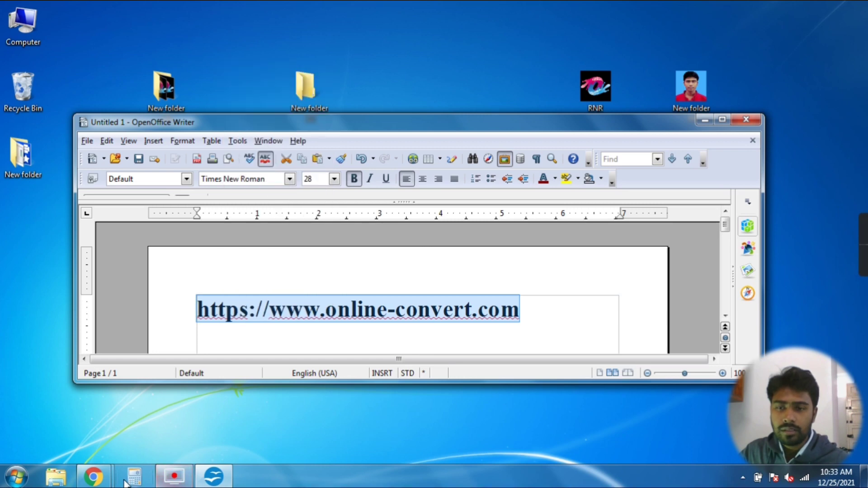
pyautogui.click(705, 120)
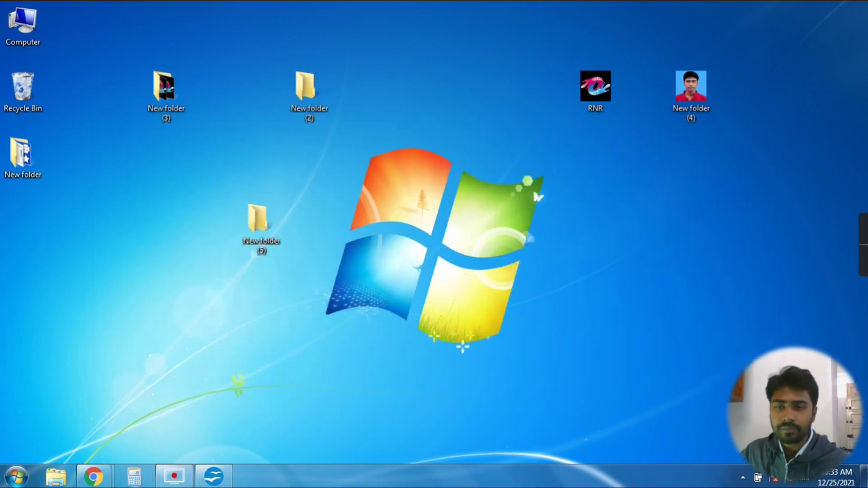
pyautogui.moveTo(93, 477)
pyautogui.click(225, 427)
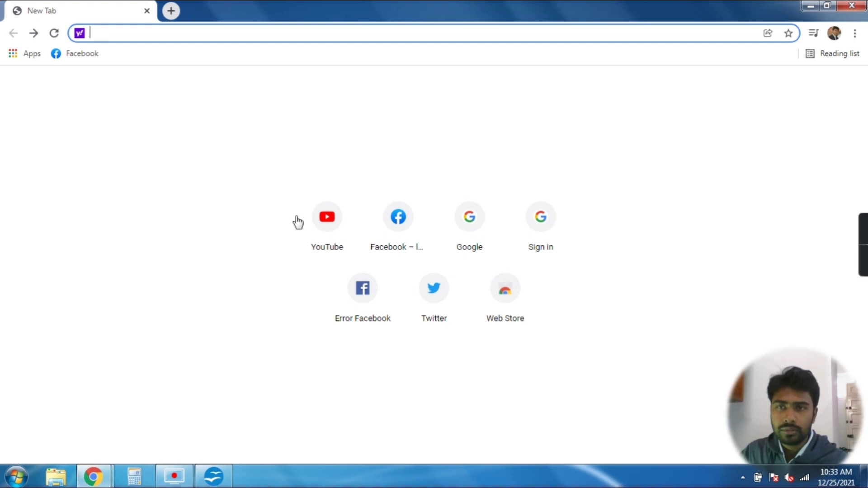
pyautogui.rightClick(266, 31)
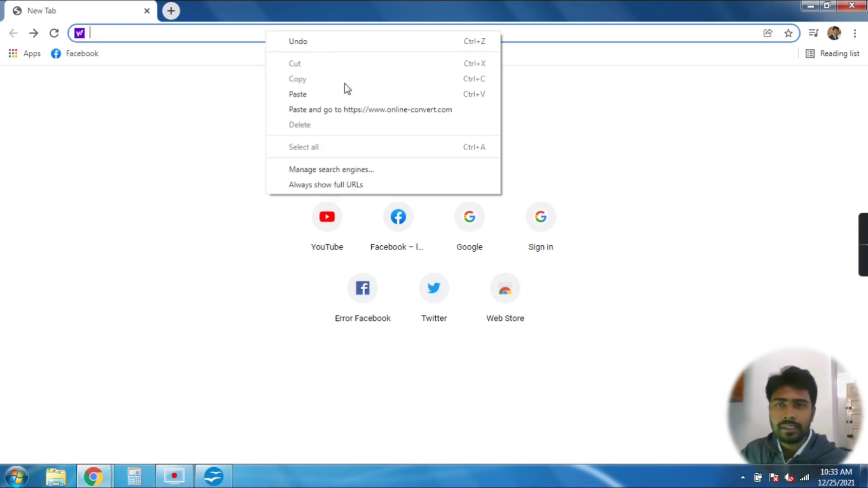
pyautogui.click(329, 97)
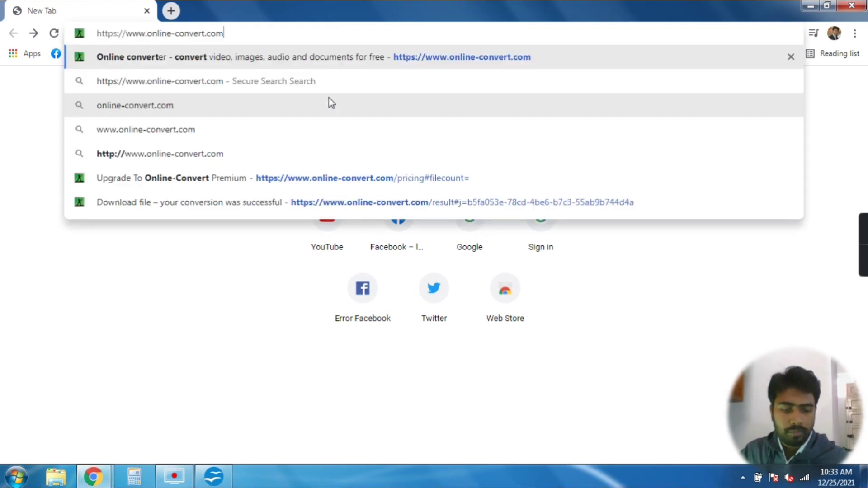
pyautogui.press('Return')
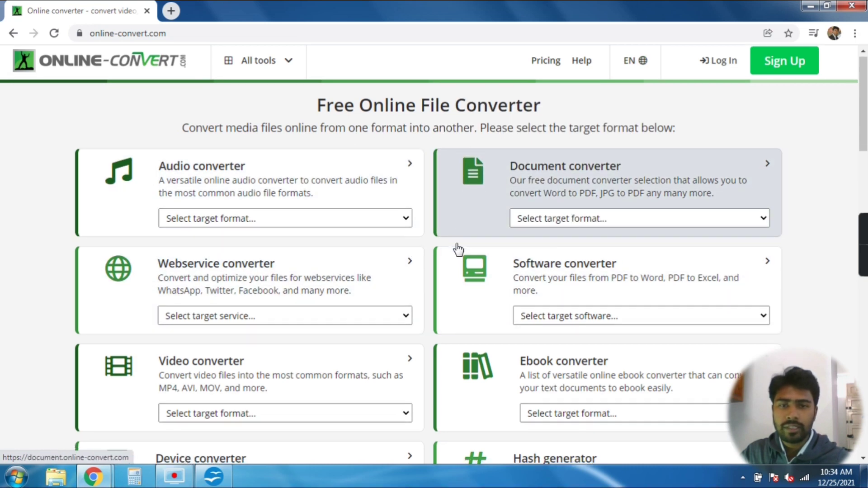
# Reload the online-convert.com home page and examine the converters it offers.
pyautogui.scroll(-3, 458, 249)
pyautogui.scroll(-3, 450, 256)
pyautogui.scroll(6, 201, 87)
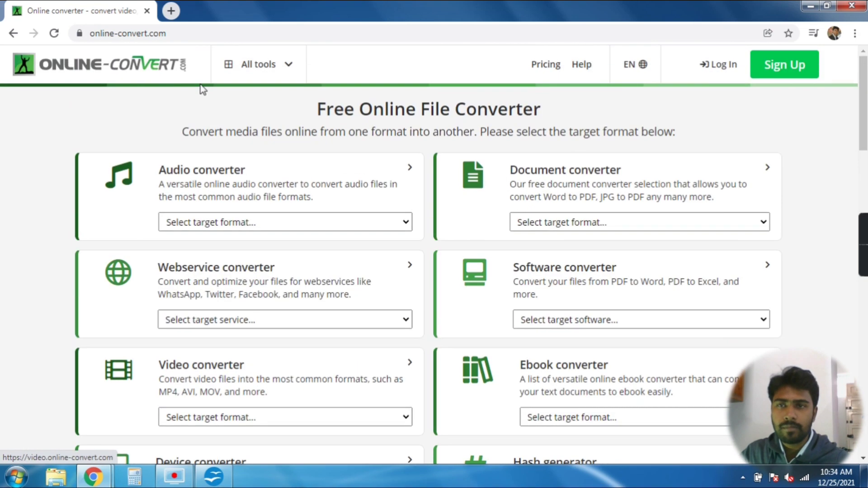
pyautogui.click(207, 39)
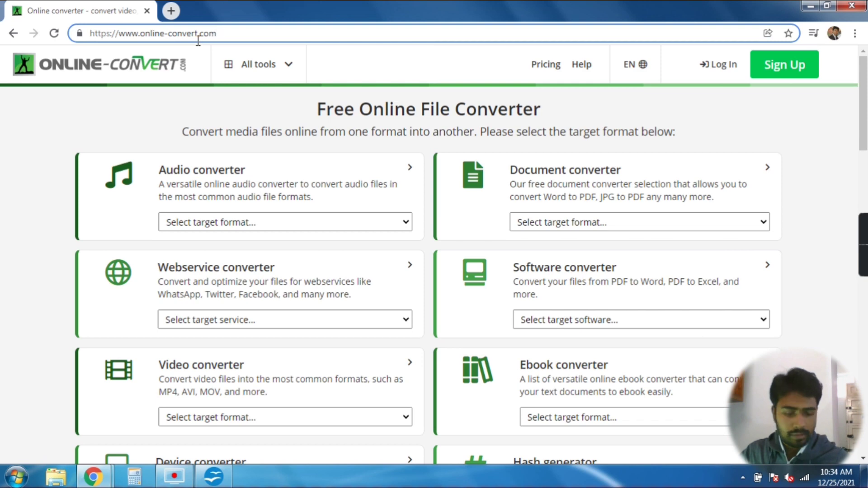
pyautogui.press('Return')
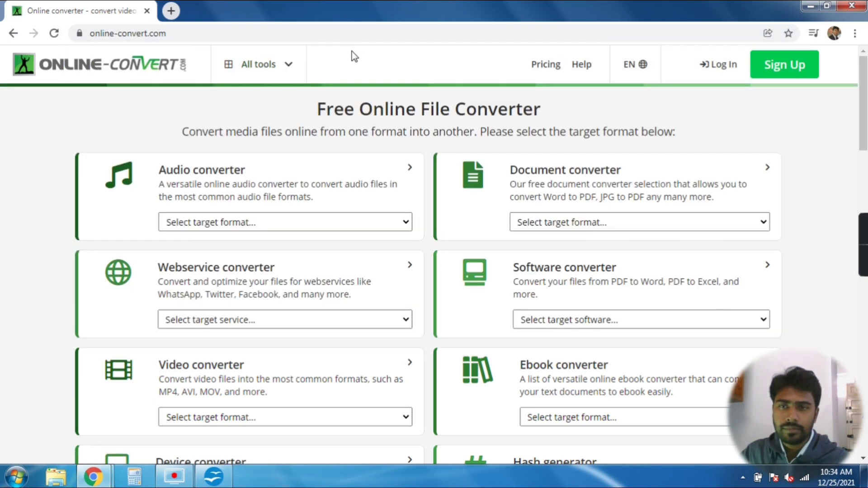
pyautogui.scroll(-8, 351, 52)
pyautogui.scroll(-13, 290, 99)
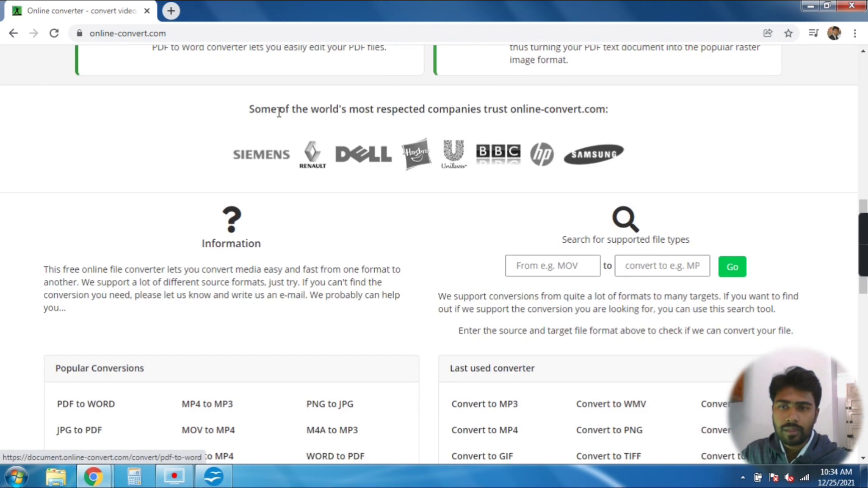
pyautogui.scroll(3, 316, 113)
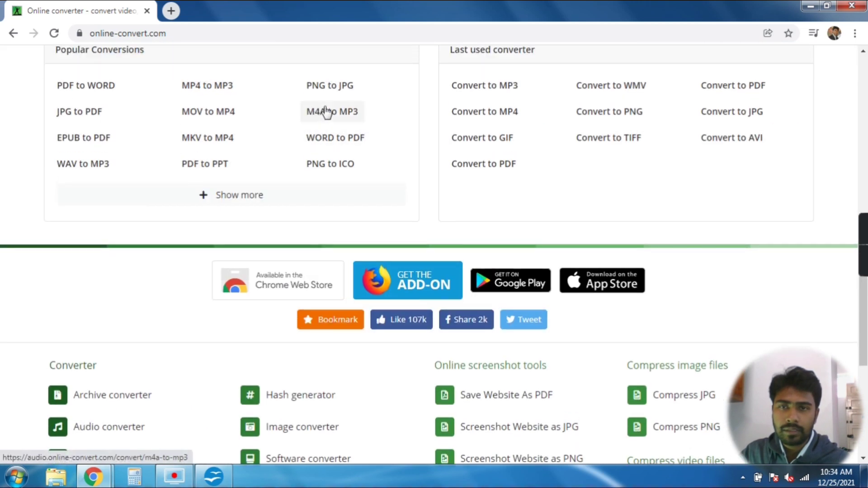
pyautogui.scroll(15, 318, 134)
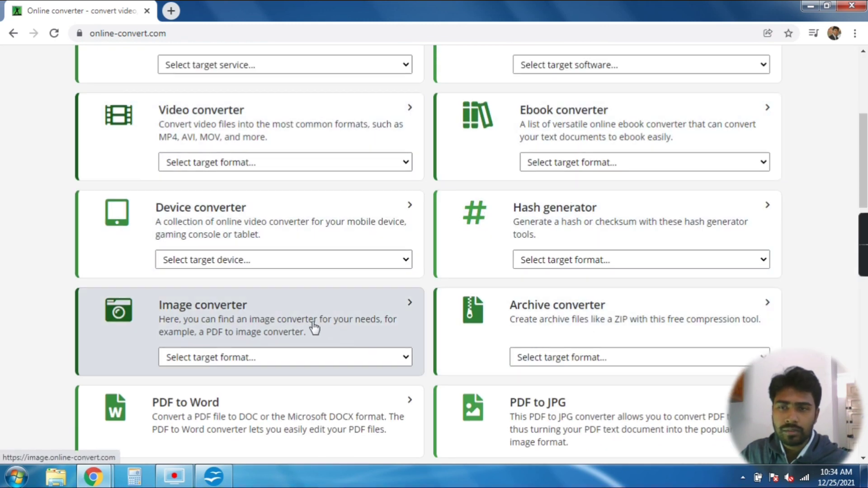
# Open the Image converter and choose Convert to ICO as the target format, showing the file upload area.
pyautogui.click(240, 311)
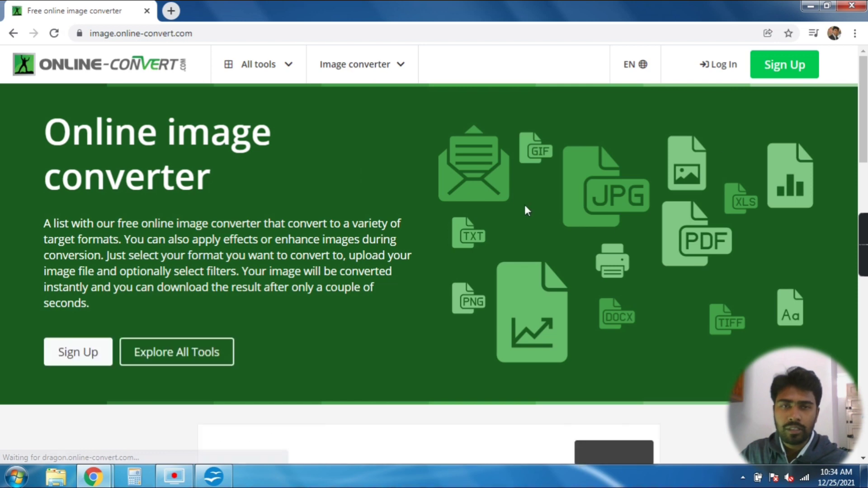
pyautogui.scroll(-4, 420, 199)
pyautogui.scroll(-4, 413, 208)
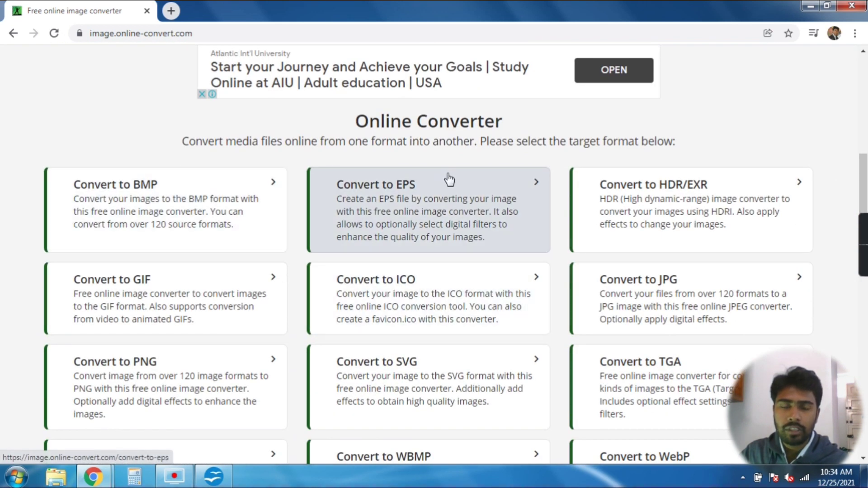
pyautogui.scroll(5, 441, 170)
pyautogui.scroll(-9, 441, 169)
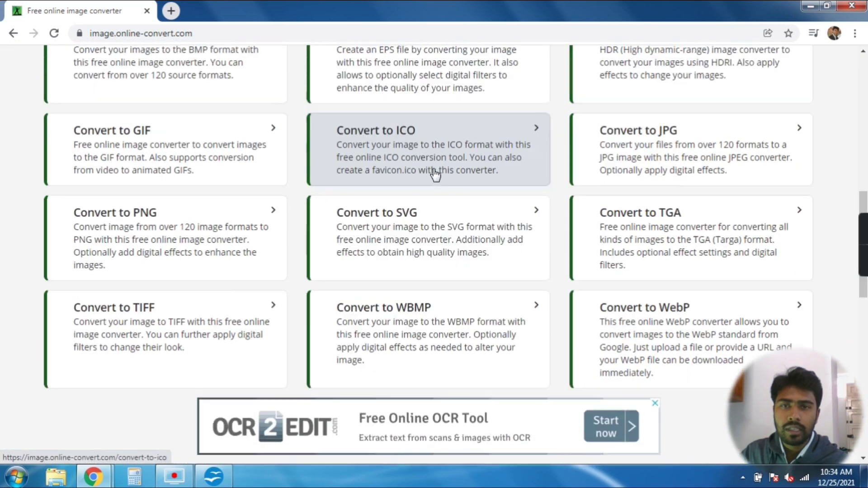
pyautogui.scroll(3, 436, 170)
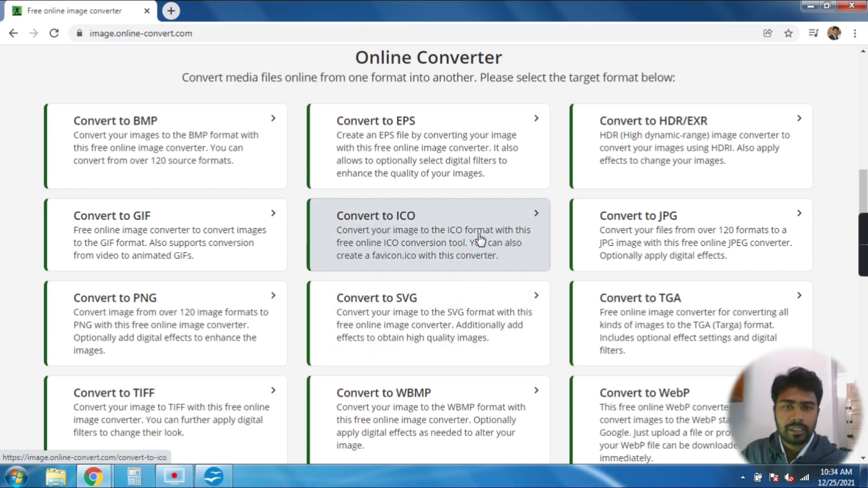
pyautogui.click(513, 219)
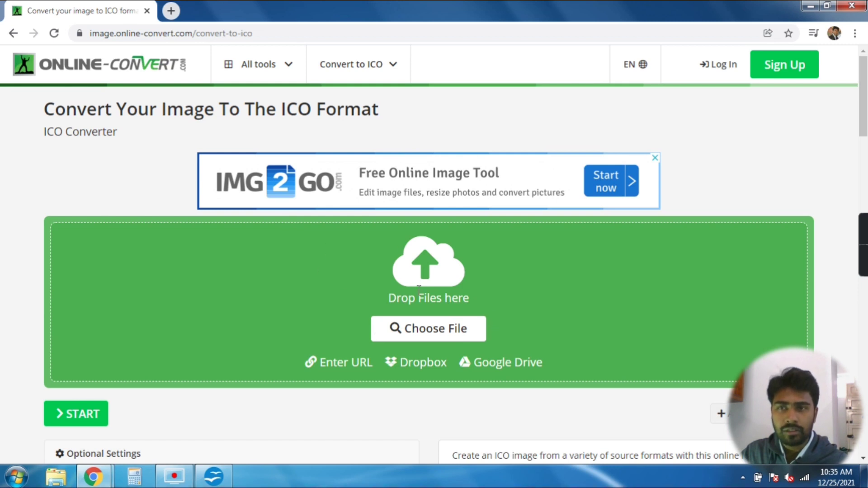
pyautogui.scroll(-1, 426, 266)
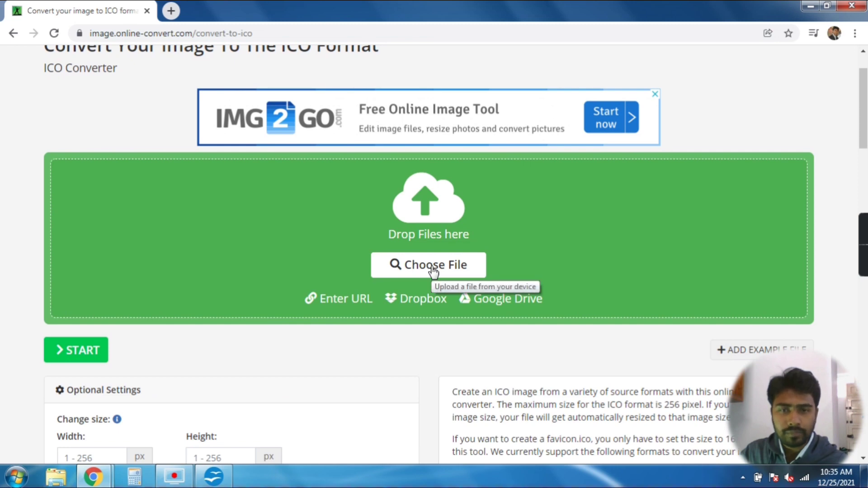
# Upload the image RNR Tube's Logo - Copy from New folder (3) on the desktop to the ICO converter.
pyautogui.click(433, 270)
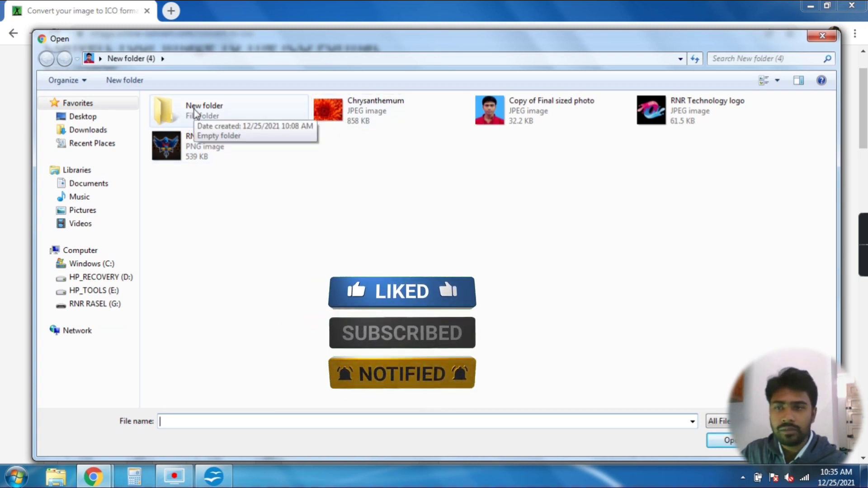
pyautogui.click(118, 118)
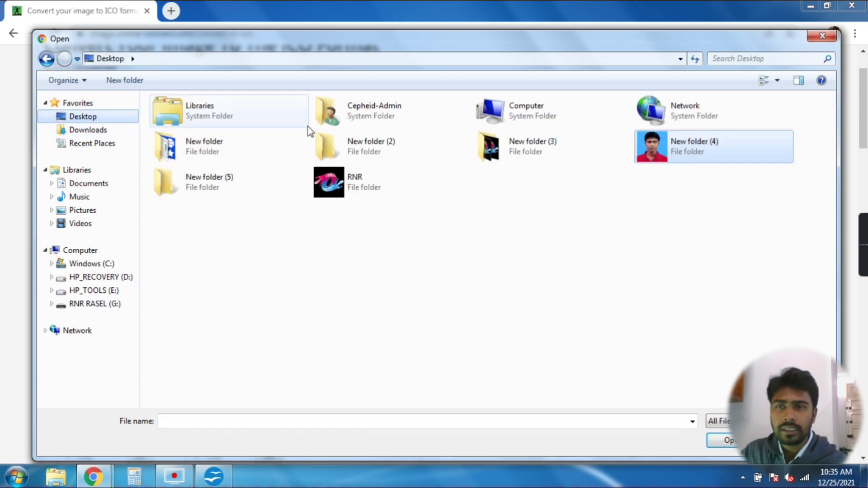
pyautogui.doubleClick(504, 149)
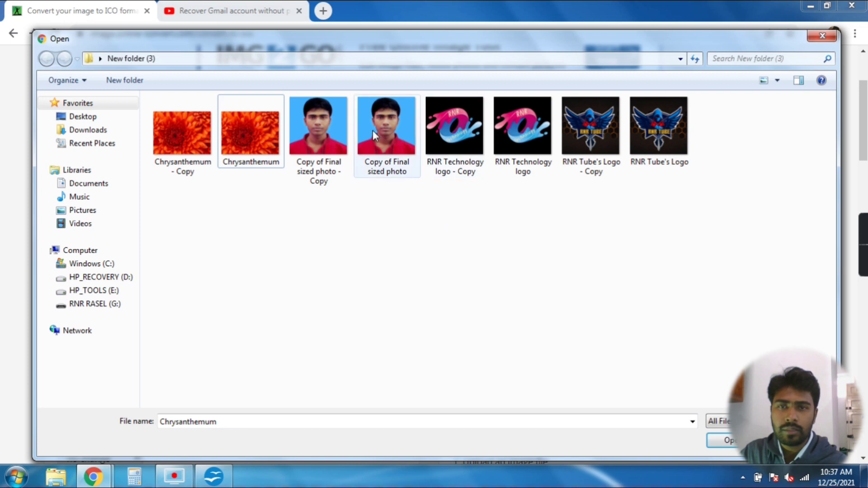
pyautogui.click(373, 130)
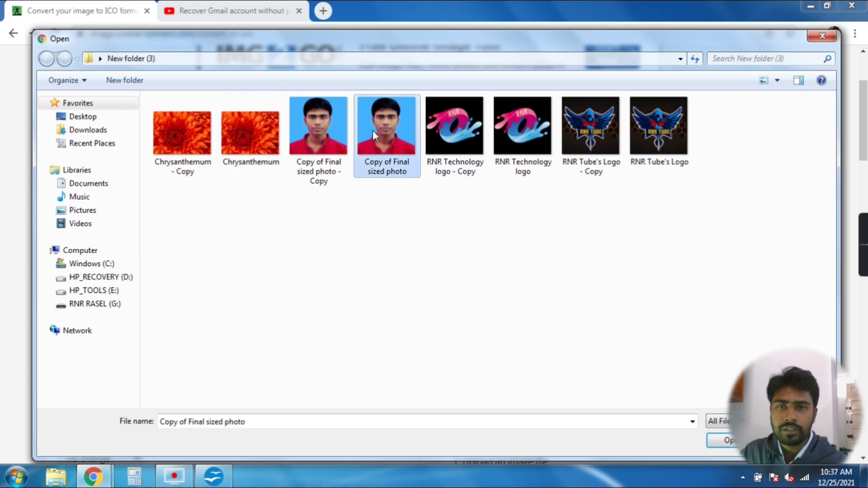
pyautogui.click(437, 132)
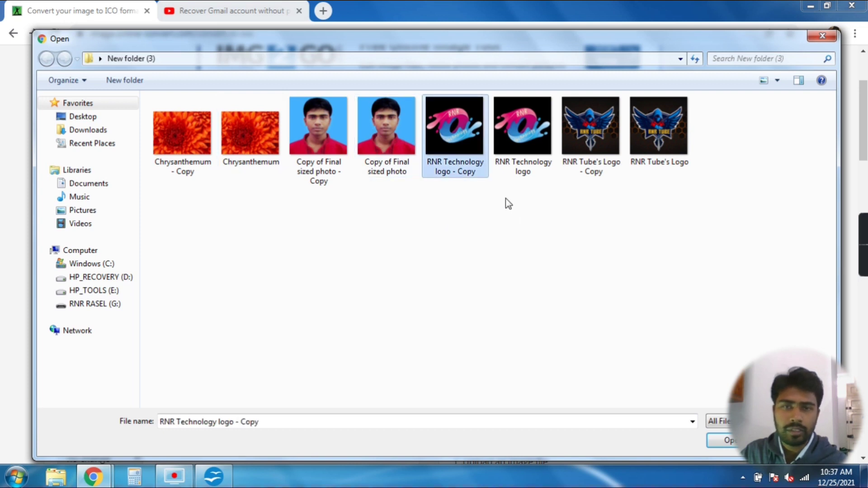
pyautogui.click(601, 158)
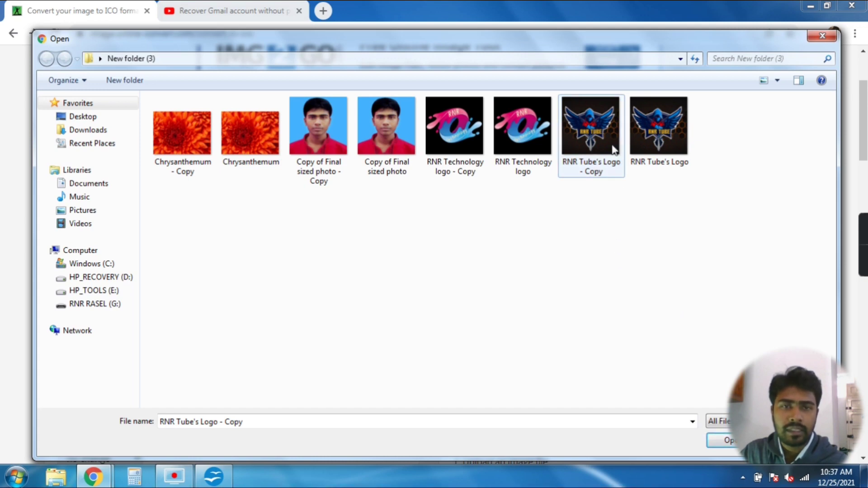
pyautogui.click(714, 441)
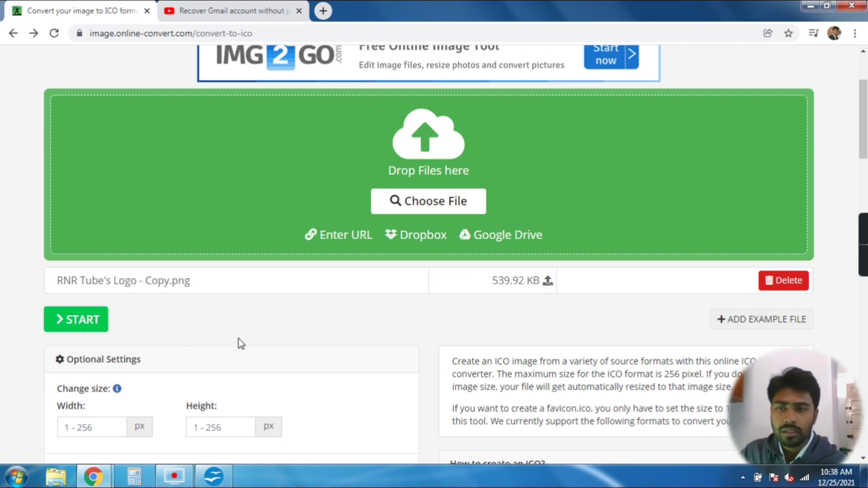
# Set the icon's width and height to 256 px in the converter's optional settings.
pyautogui.scroll(-4, 207, 330)
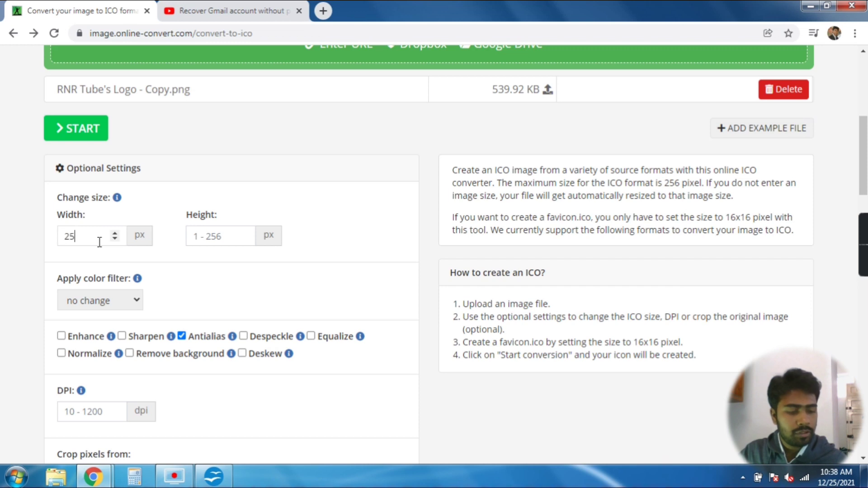
pyautogui.write('6')
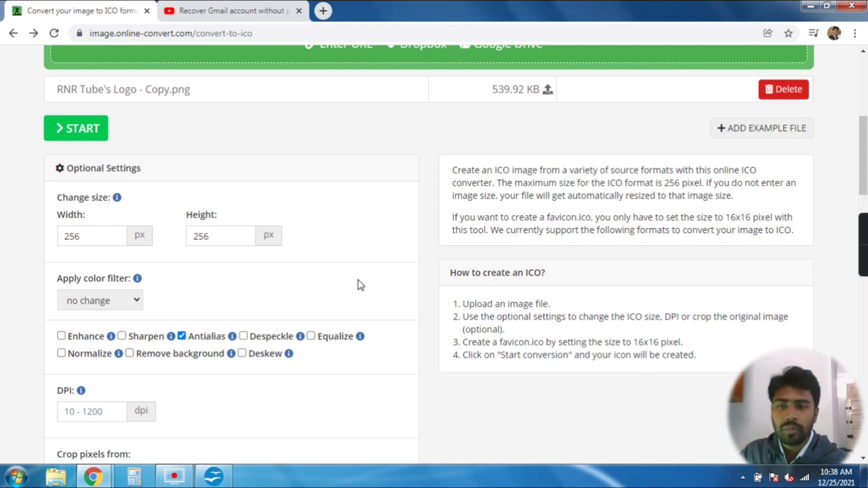
pyautogui.scroll(2, 300, 262)
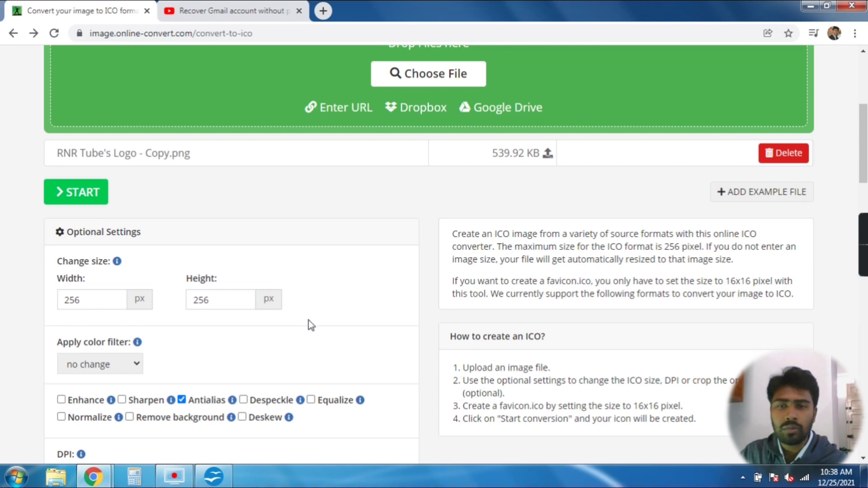
# Look at the existing custom folder icons on the desktop and return to the ICO converter page.
pyautogui.click(810, 6)
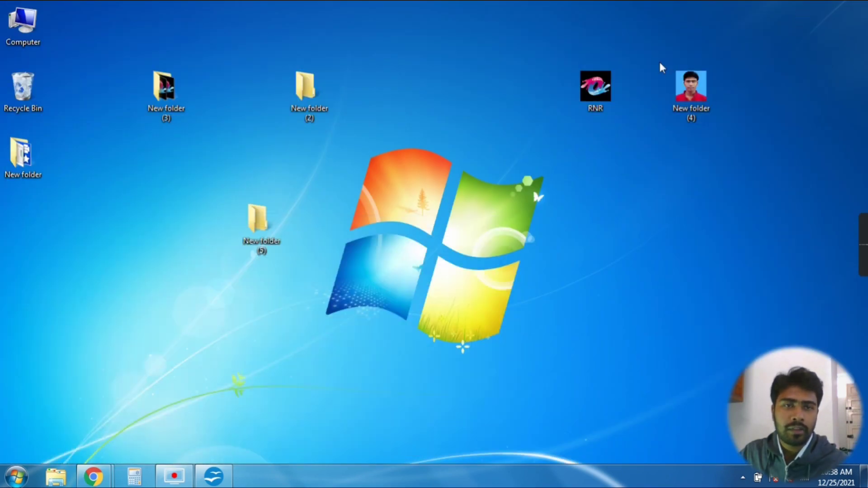
pyautogui.moveTo(640, 46); pyautogui.dragTo(707, 87)
pyautogui.moveTo(668, 59); pyautogui.dragTo(723, 120)
pyautogui.click(747, 105)
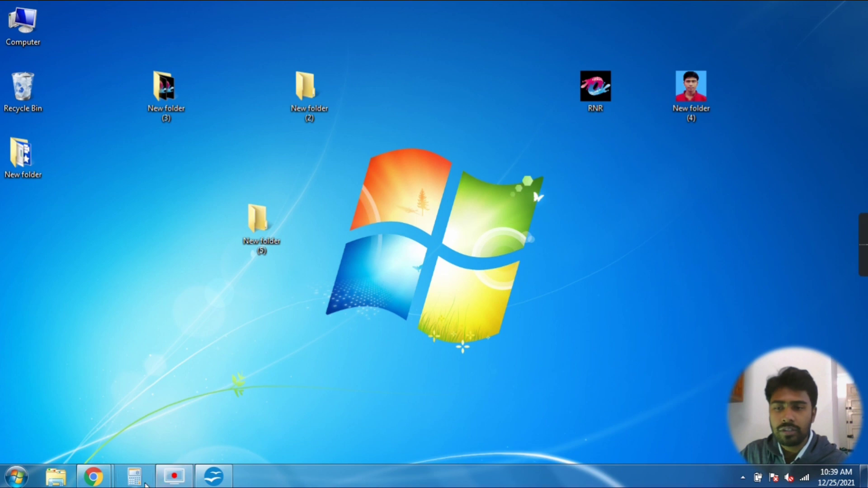
pyautogui.moveTo(93, 475)
pyautogui.moveTo(175, 415)
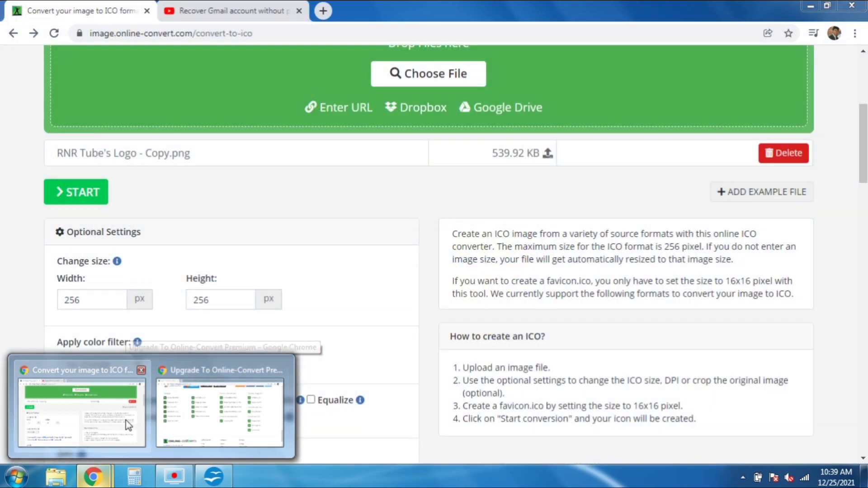
pyautogui.click(126, 423)
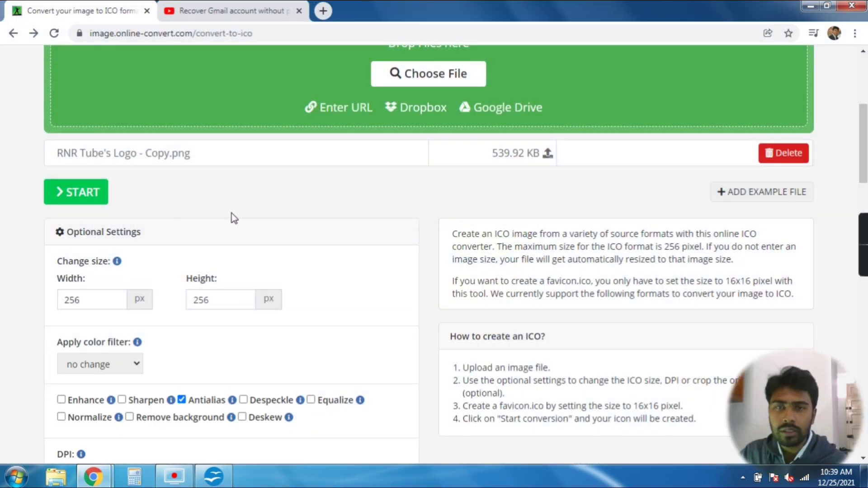
# Start the ICO conversion and download the converted file RNR Tube's Logo - Copy.ico.
pyautogui.scroll(-4, 234, 218)
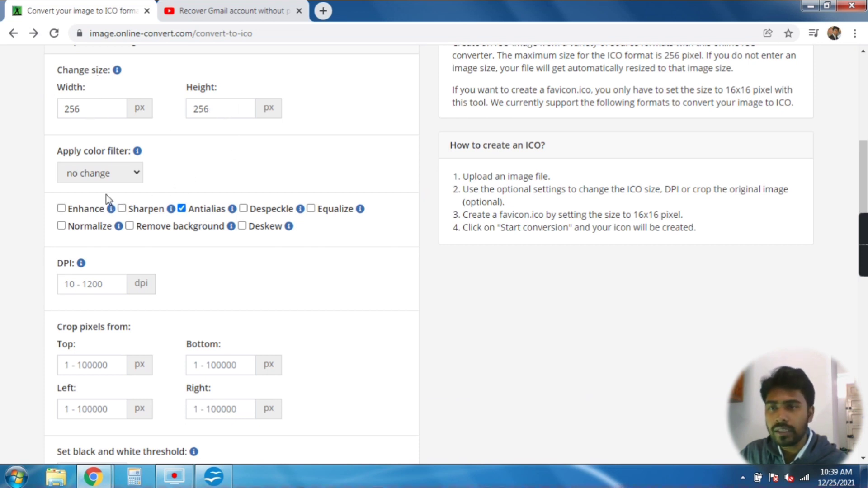
pyautogui.scroll(-5, 167, 262)
pyautogui.scroll(-1, 167, 262)
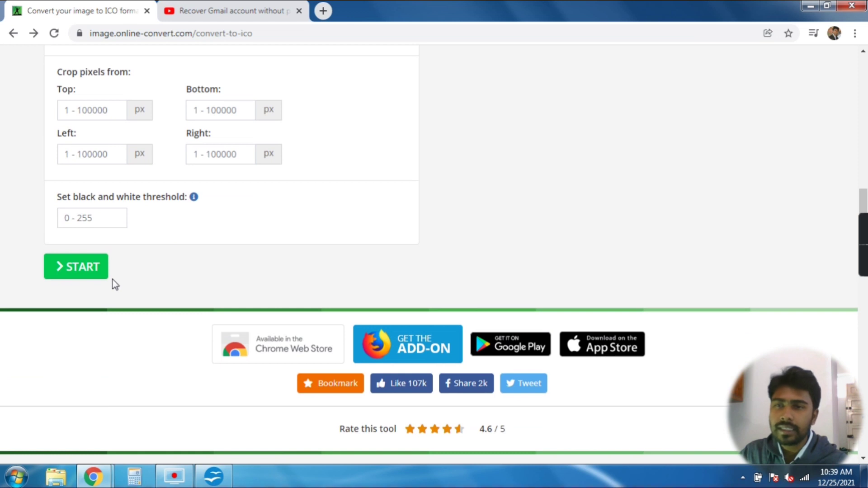
pyautogui.click(82, 271)
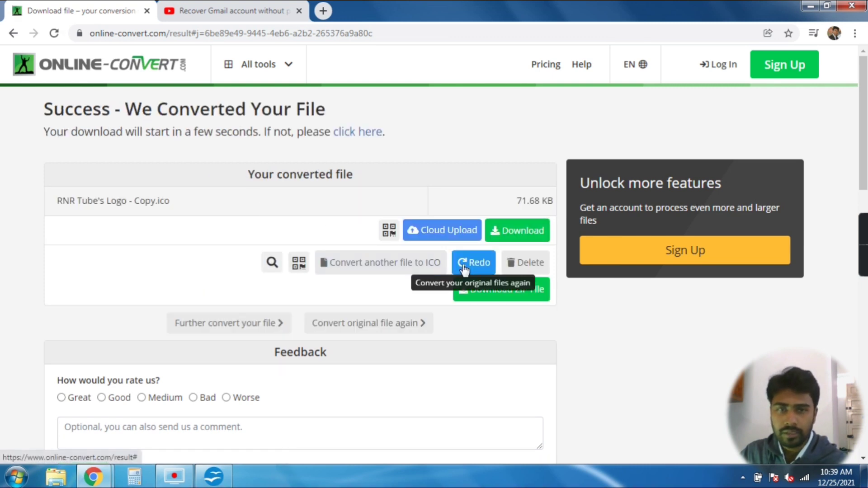
pyautogui.click(518, 237)
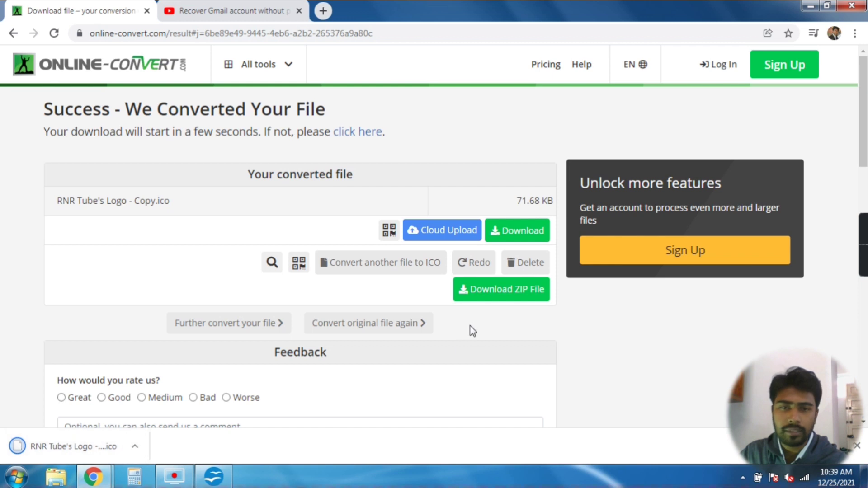
pyautogui.click(510, 240)
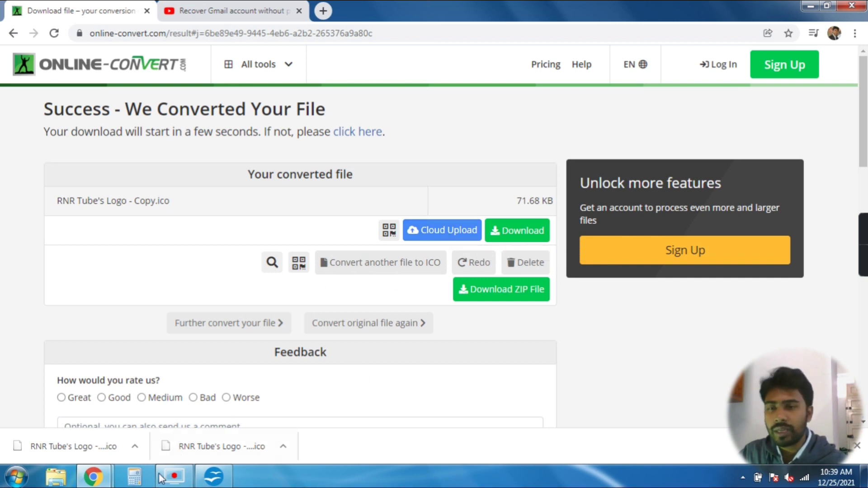
# View the downloaded icon in Windows Photo Viewer, then minimize the viewer and the browser to reach the desktop.
pyautogui.click(84, 443)
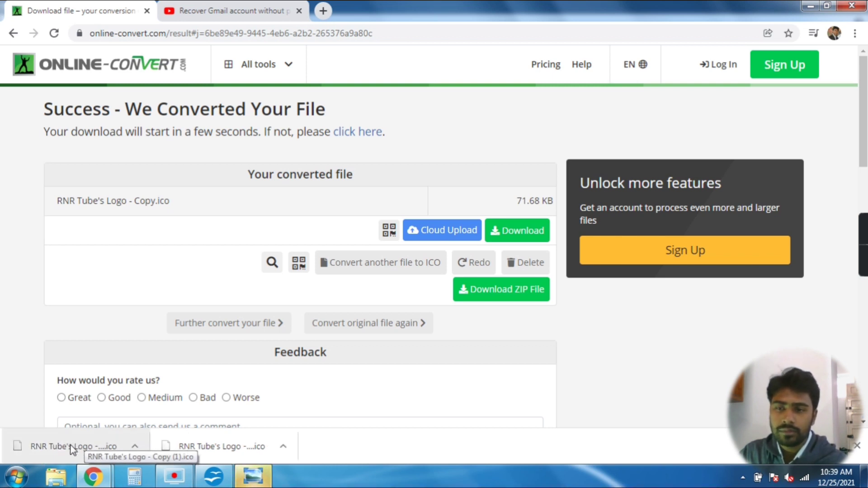
pyautogui.click(258, 480)
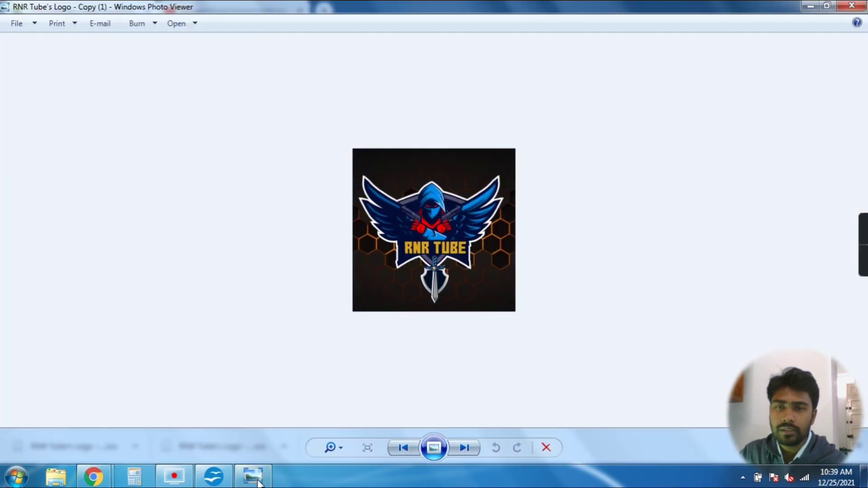
pyautogui.click(809, 8)
pyautogui.click(809, 7)
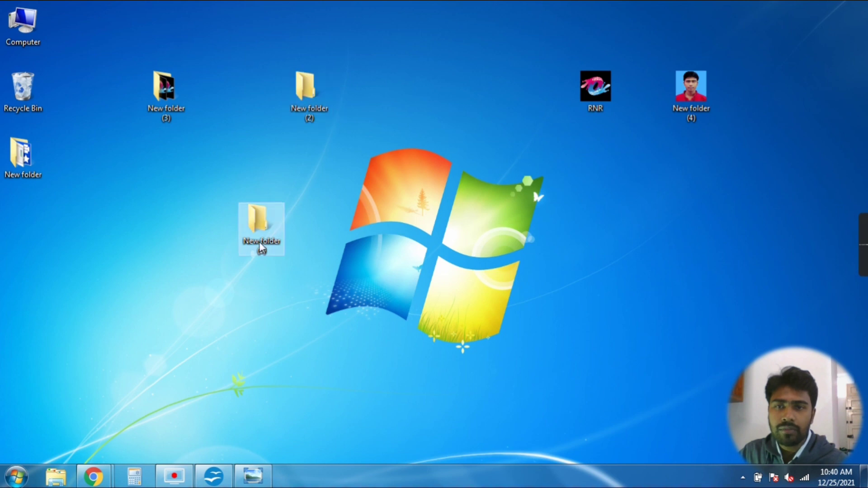
pyautogui.moveTo(216, 196); pyautogui.dragTo(320, 283)
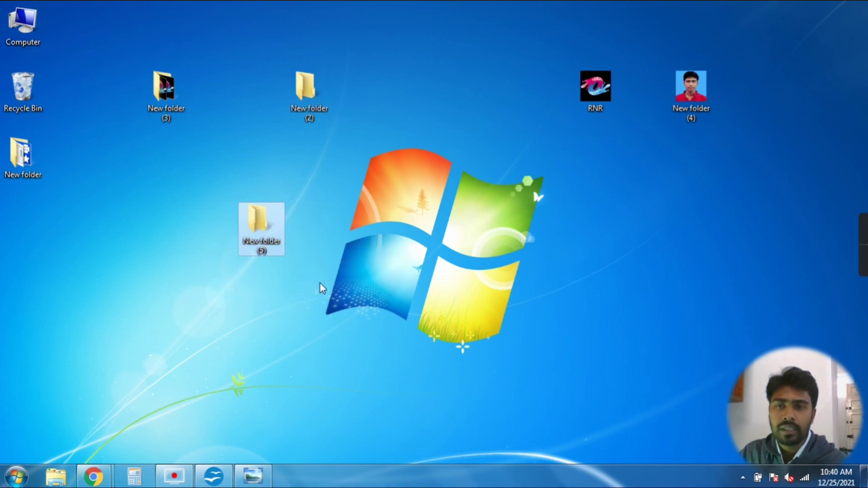
pyautogui.rightClick(256, 228)
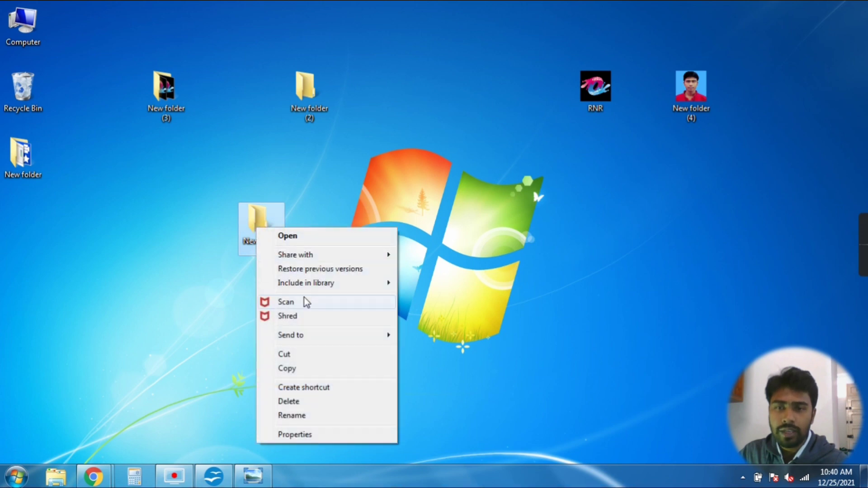
pyautogui.click(213, 233)
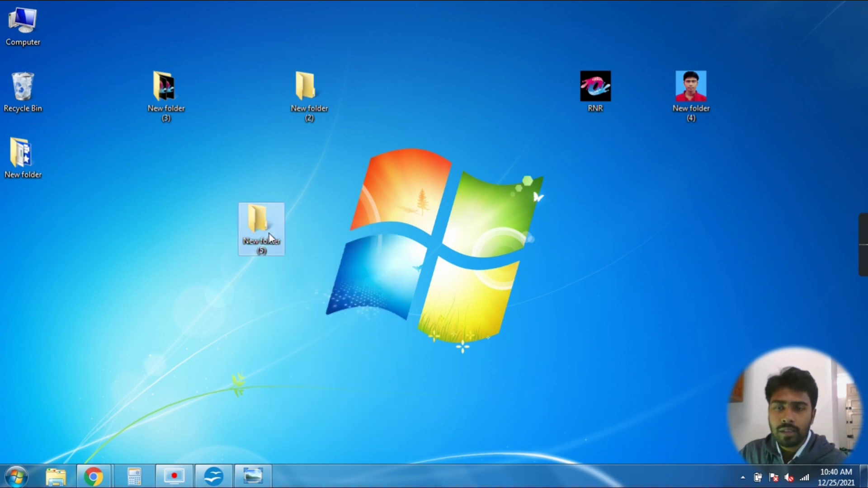
# Move the icon file RNR Tube's Logo - Copy (1) from the Downloads folder to the desktop and close the folder window.
pyautogui.doubleClick(23, 44)
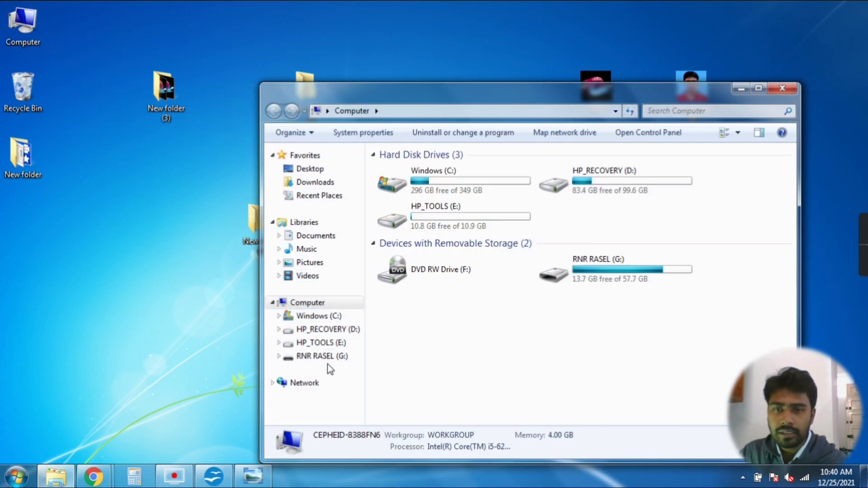
pyautogui.click(322, 182)
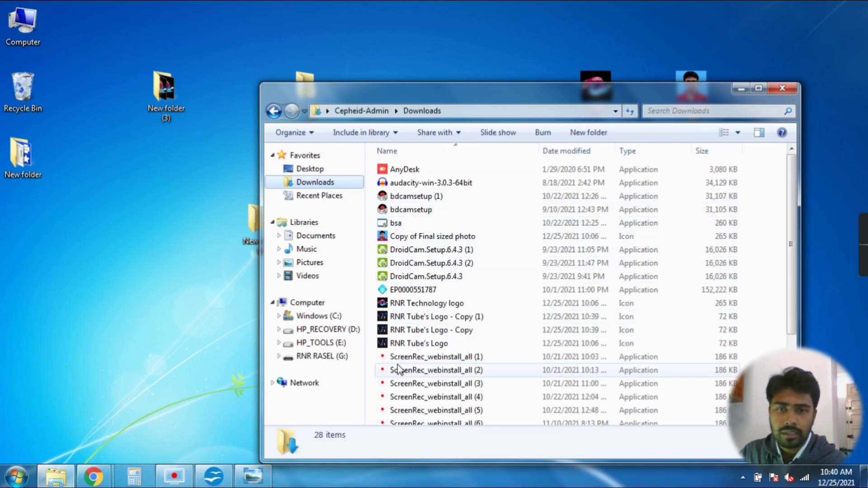
pyautogui.click(424, 318)
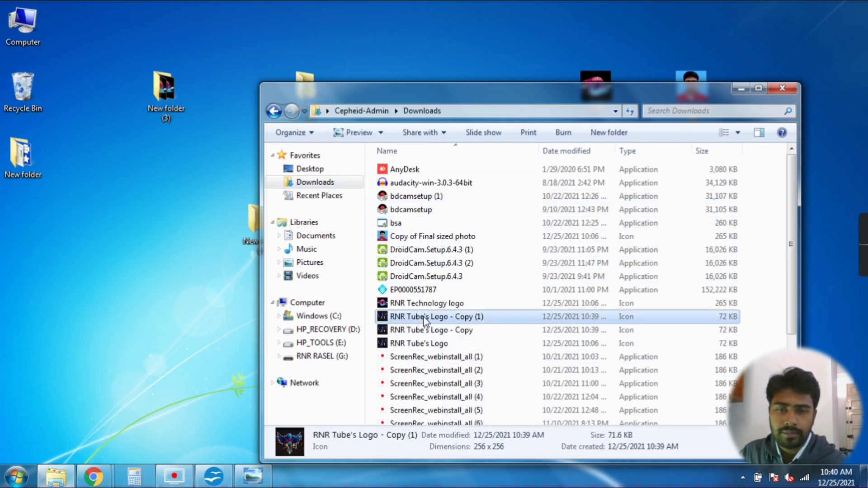
pyautogui.moveTo(424, 321); pyautogui.dragTo(79, 373)
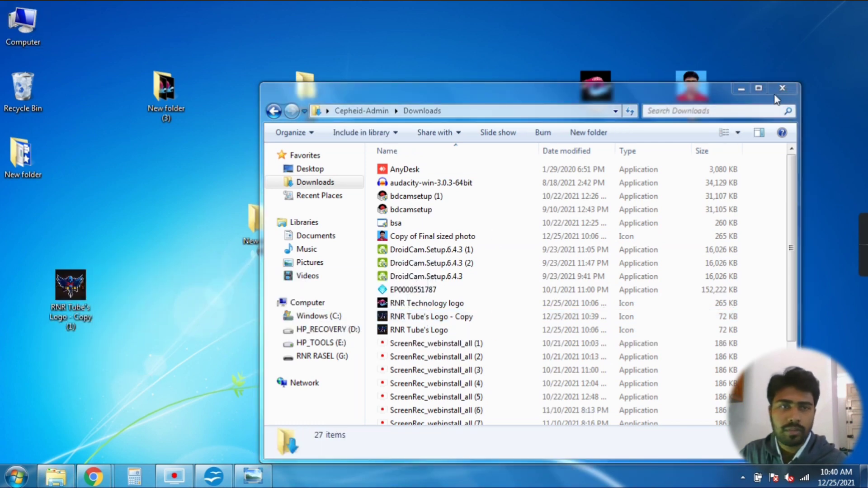
pyautogui.click(783, 88)
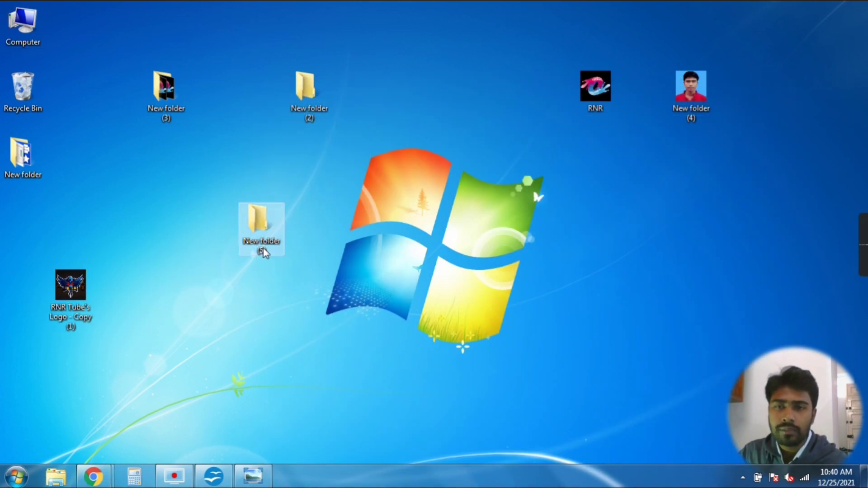
pyautogui.rightClick(263, 221)
pyautogui.click(306, 428)
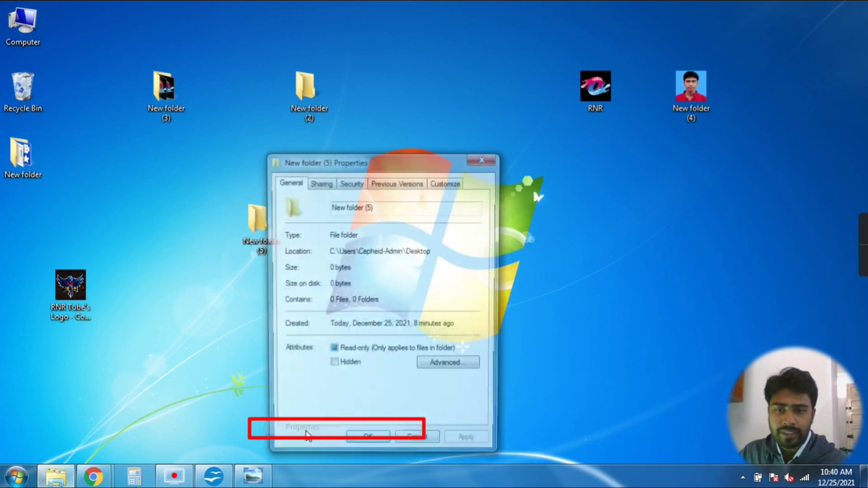
pyautogui.click(207, 287)
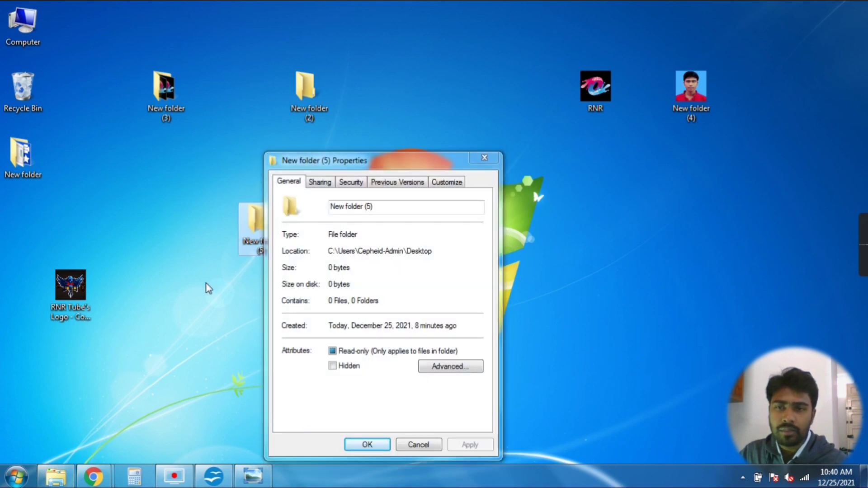
pyautogui.click(485, 159)
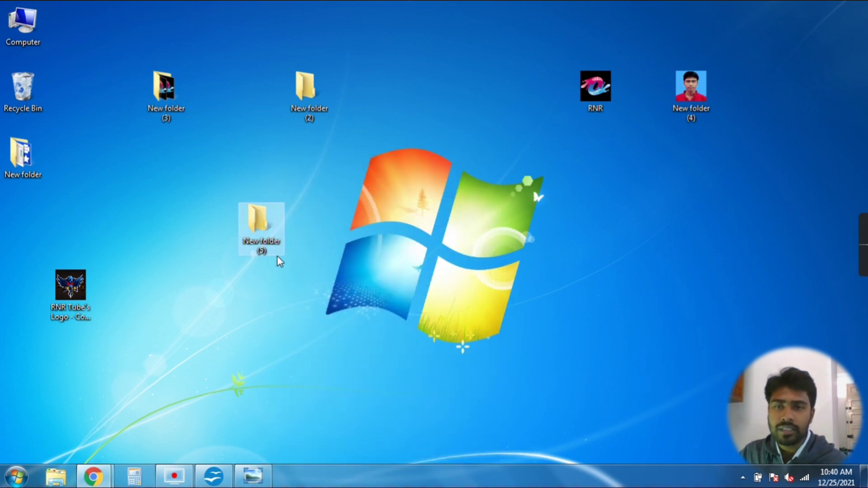
# Open the icon selection for New folder (5) from the folder's customization properties.
pyautogui.rightClick(267, 229)
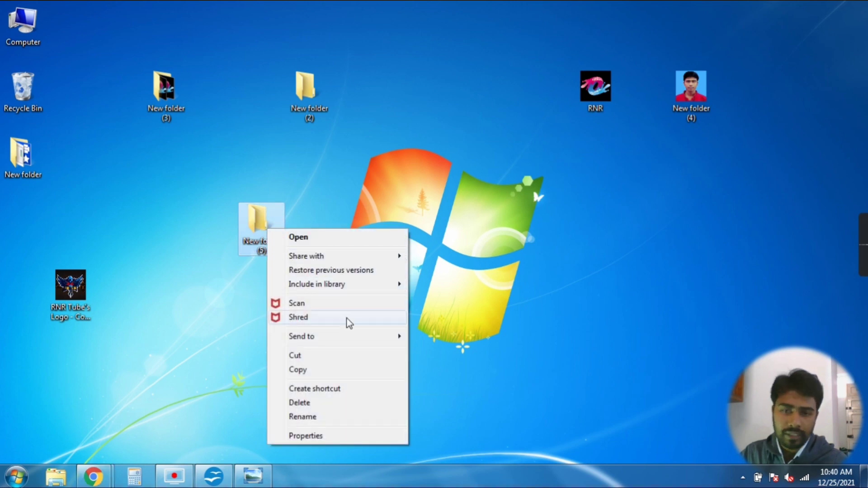
pyautogui.click(336, 434)
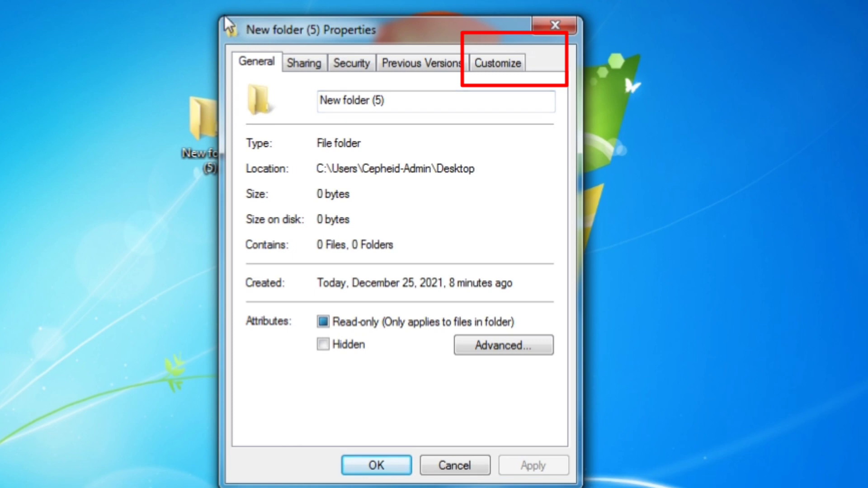
pyautogui.click(489, 64)
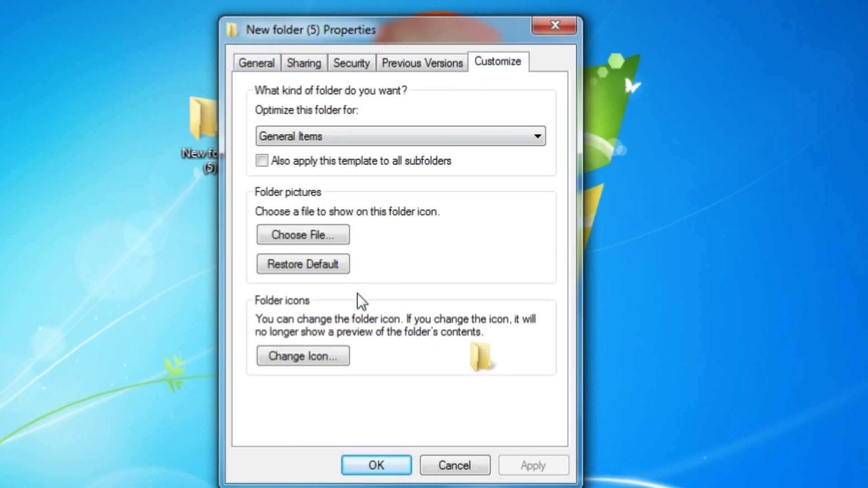
pyautogui.click(314, 358)
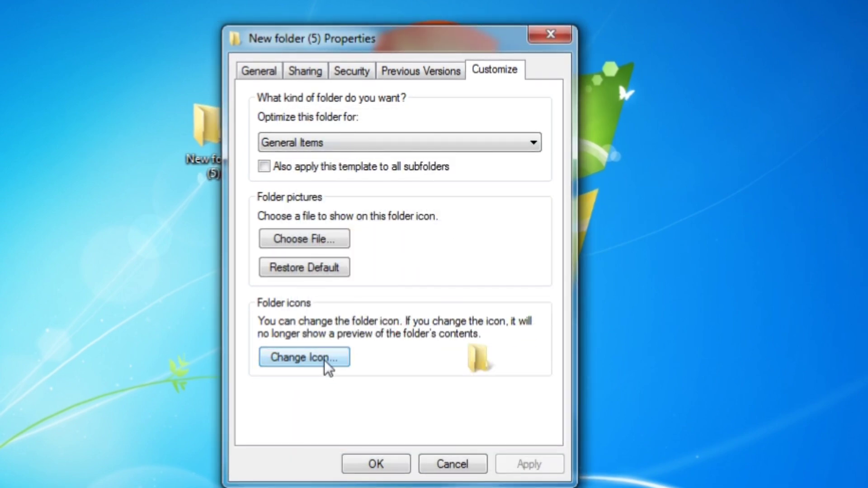
pyautogui.click(324, 360)
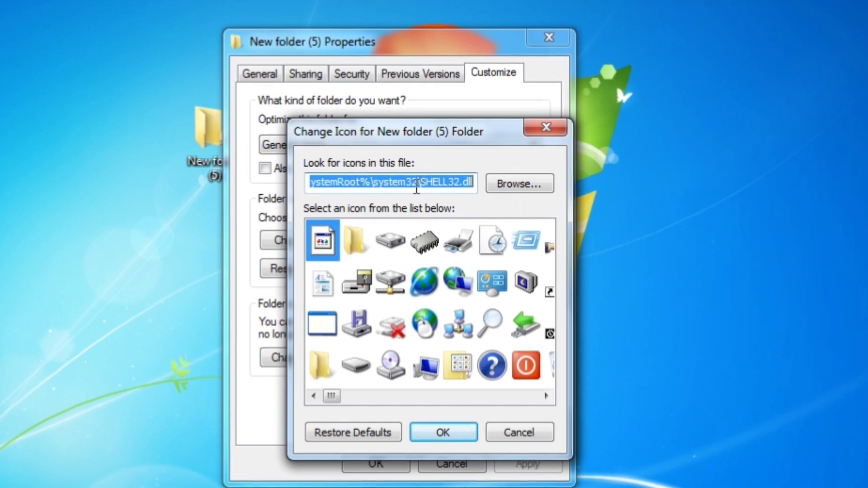
# Browse to the Desktop and load the icon file RNR Tube's Logo - Copy (1) as the icon source for New folder (5).
pyautogui.click(519, 185)
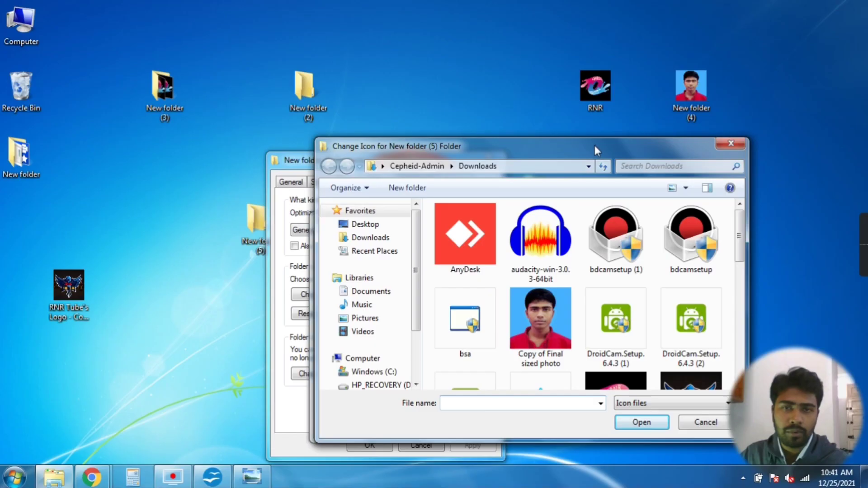
pyautogui.moveTo(715, 21); pyautogui.dragTo(561, 42)
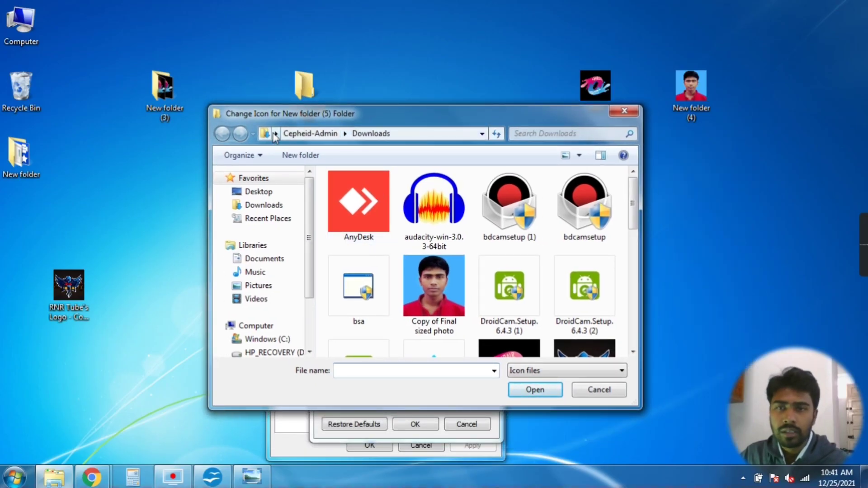
pyautogui.click(265, 193)
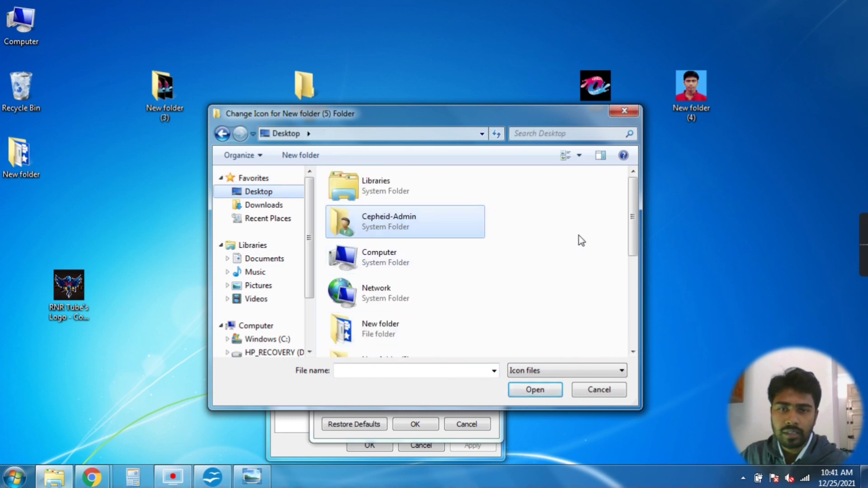
pyautogui.moveTo(635, 218); pyautogui.dragTo(641, 311)
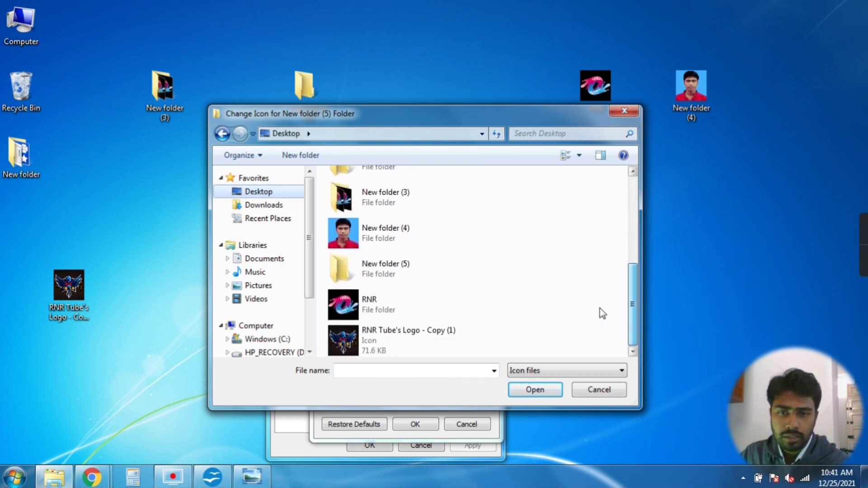
pyautogui.click(398, 345)
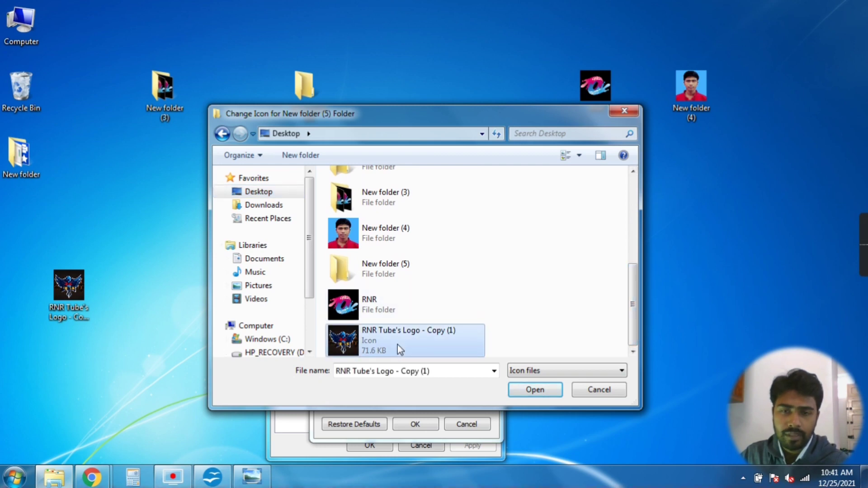
pyautogui.click(534, 391)
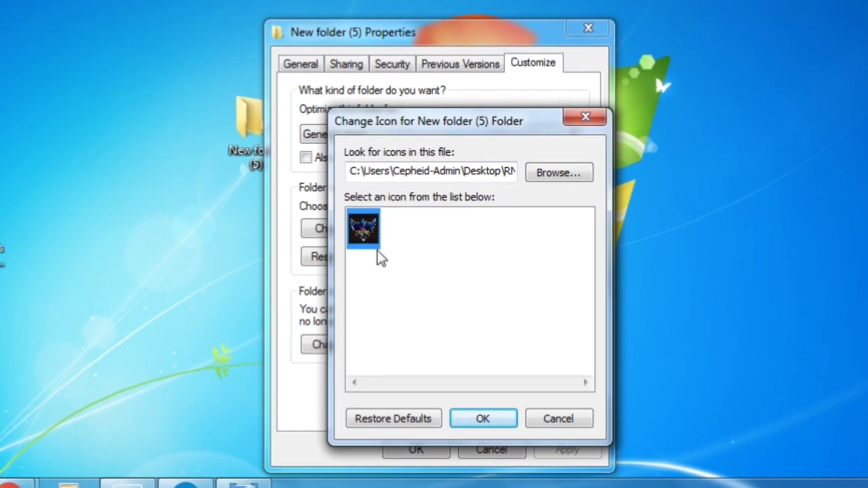
pyautogui.click(545, 175)
pyautogui.click(796, 137)
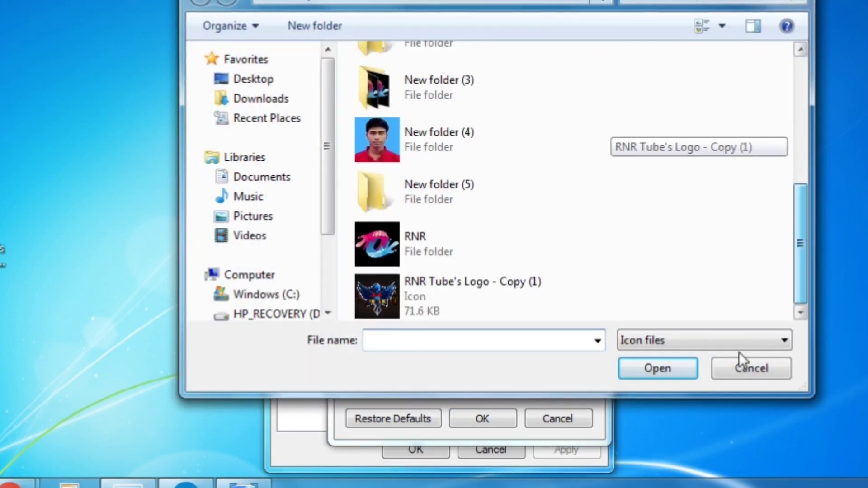
pyautogui.click(796, 181)
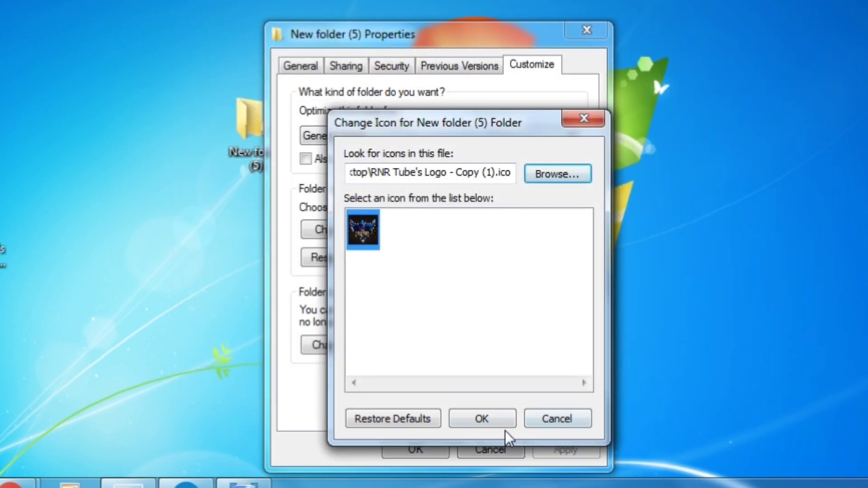
# Confirm the RNR Tube logo icon, apply it to New folder (5) and close the folder's properties.
pyautogui.click(482, 425)
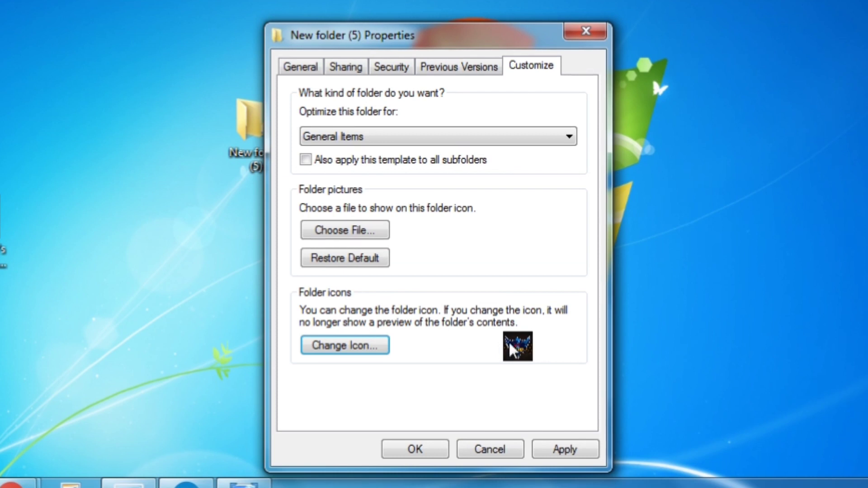
pyautogui.click(562, 449)
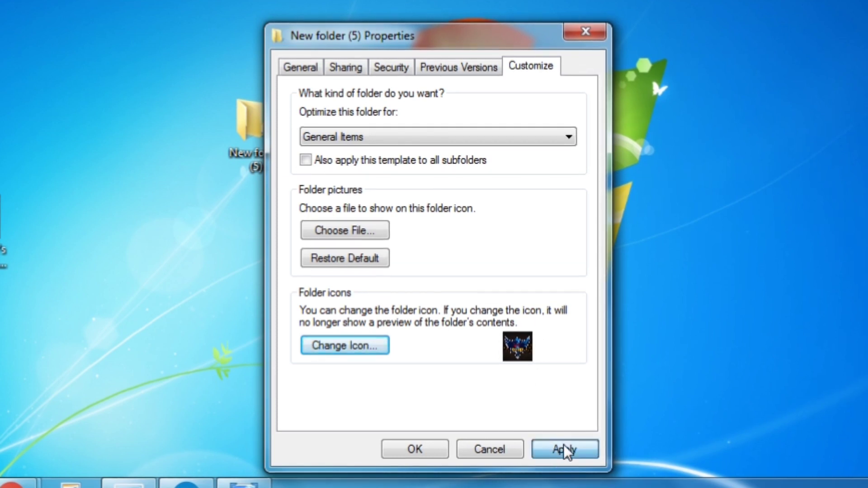
pyautogui.click(420, 449)
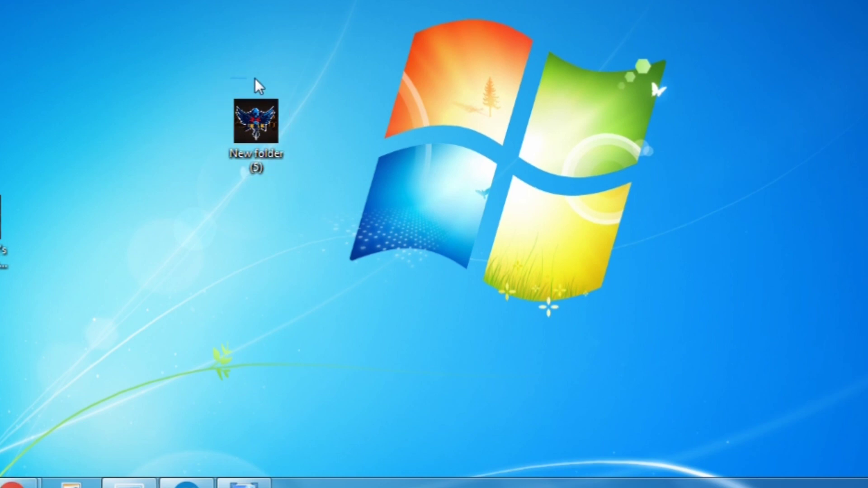
# Open New folder (5) from the desktop to view its contents and close its window.
pyautogui.moveTo(230, 79); pyautogui.dragTo(321, 209)
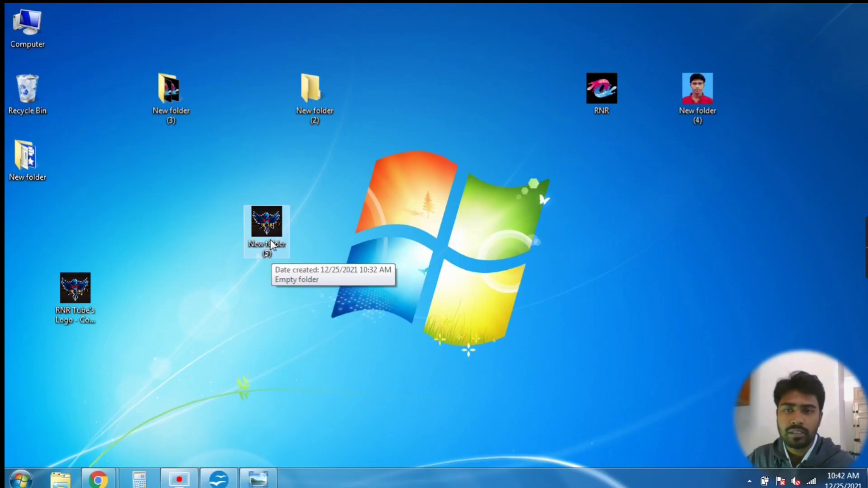
pyautogui.doubleClick(258, 153)
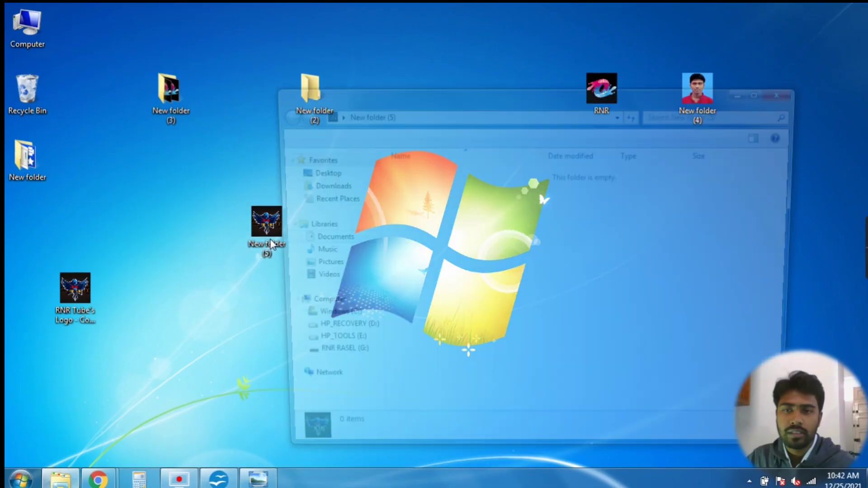
pyautogui.click(788, 91)
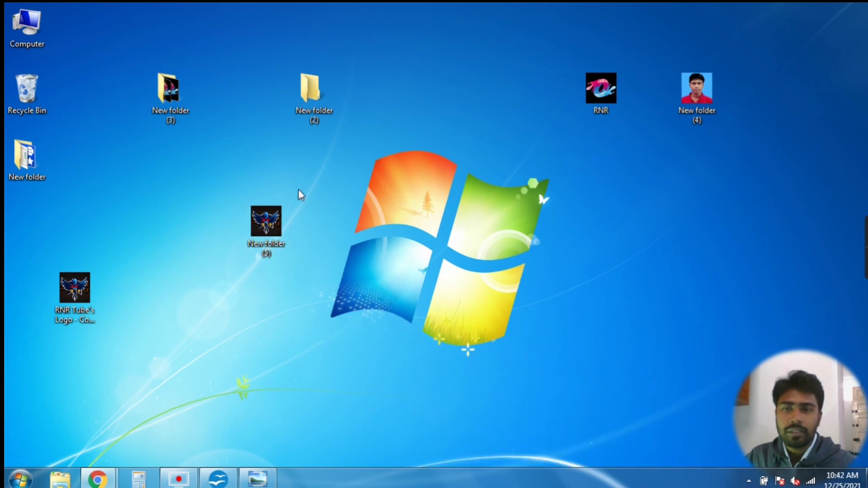
pyautogui.moveTo(314, 207); pyautogui.dragTo(219, 275)
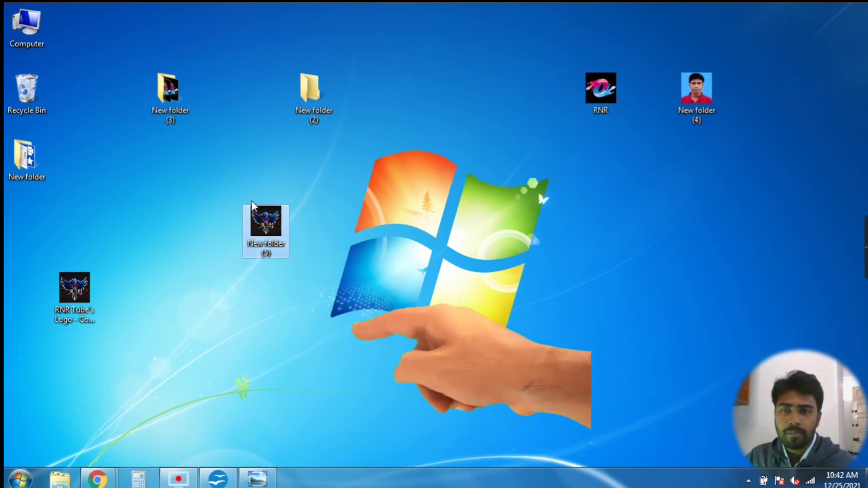
pyautogui.moveTo(229, 192); pyautogui.dragTo(311, 290)
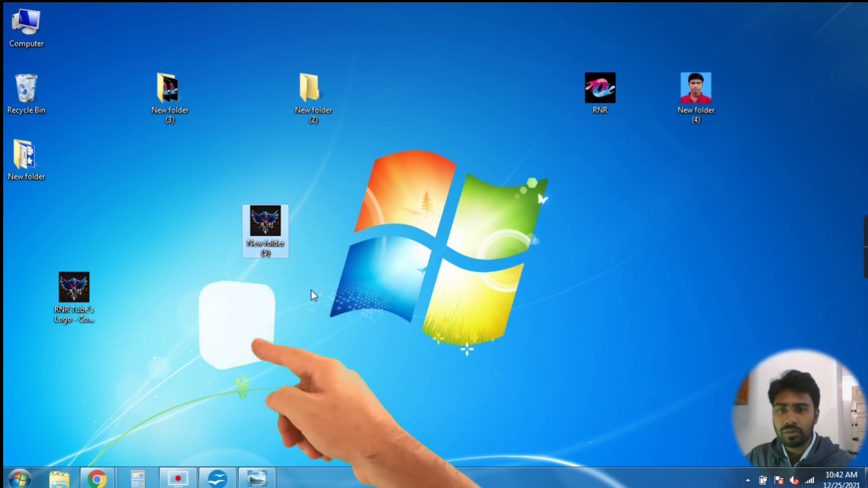
pyautogui.click(270, 270)
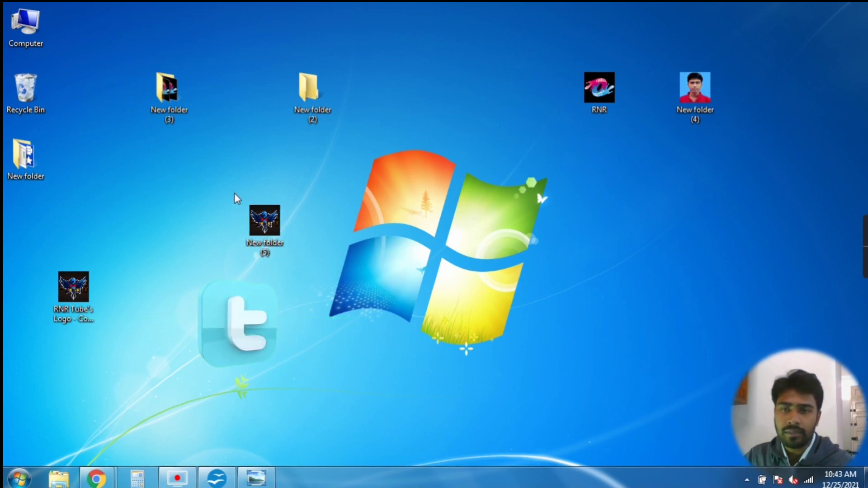
pyautogui.moveTo(232, 190); pyautogui.dragTo(325, 254)
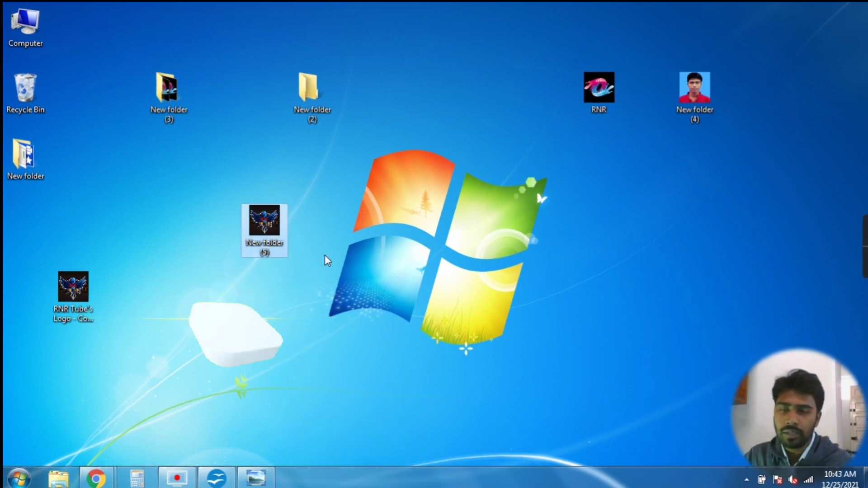
pyautogui.click(324, 232)
pyautogui.moveTo(227, 191); pyautogui.dragTo(298, 269)
pyautogui.click(330, 227)
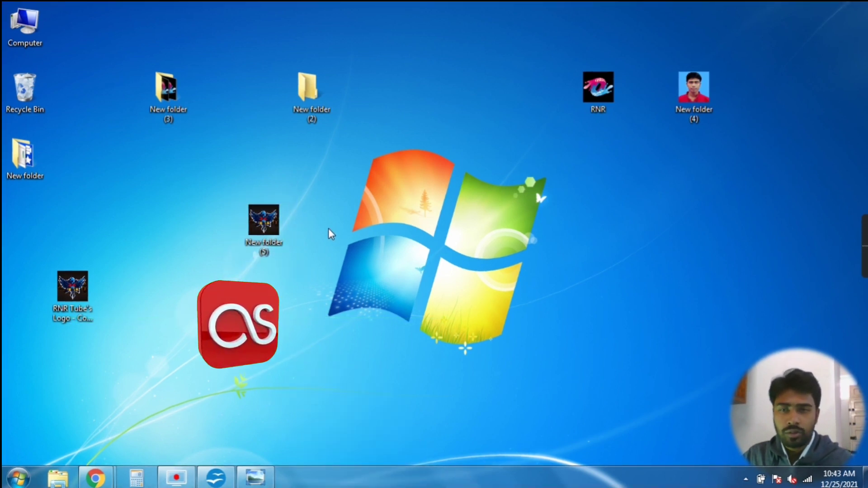
pyautogui.moveTo(226, 192); pyautogui.dragTo(300, 269)
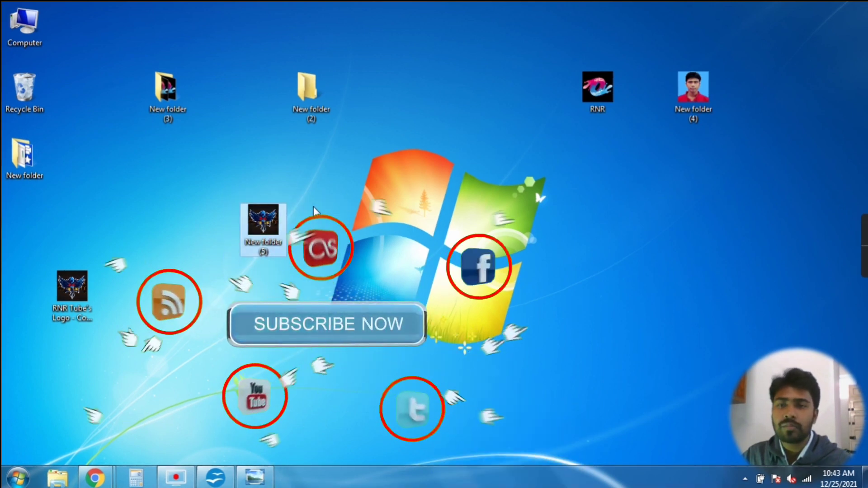